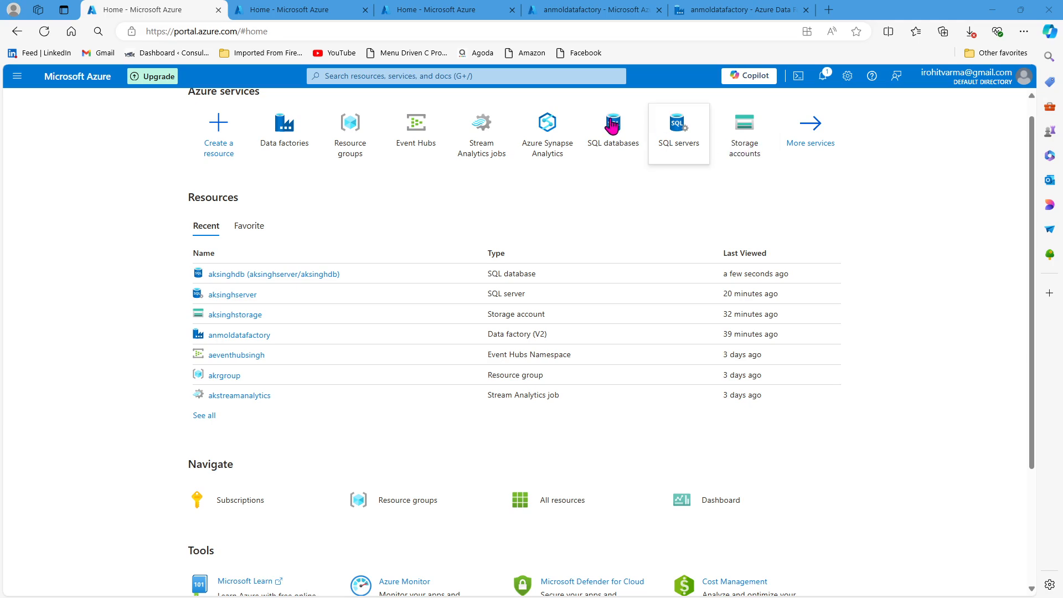
- Open the source container in the aksinghstorage storage account, examine its CSV files, and return to the portal home
left_click(221, 315)
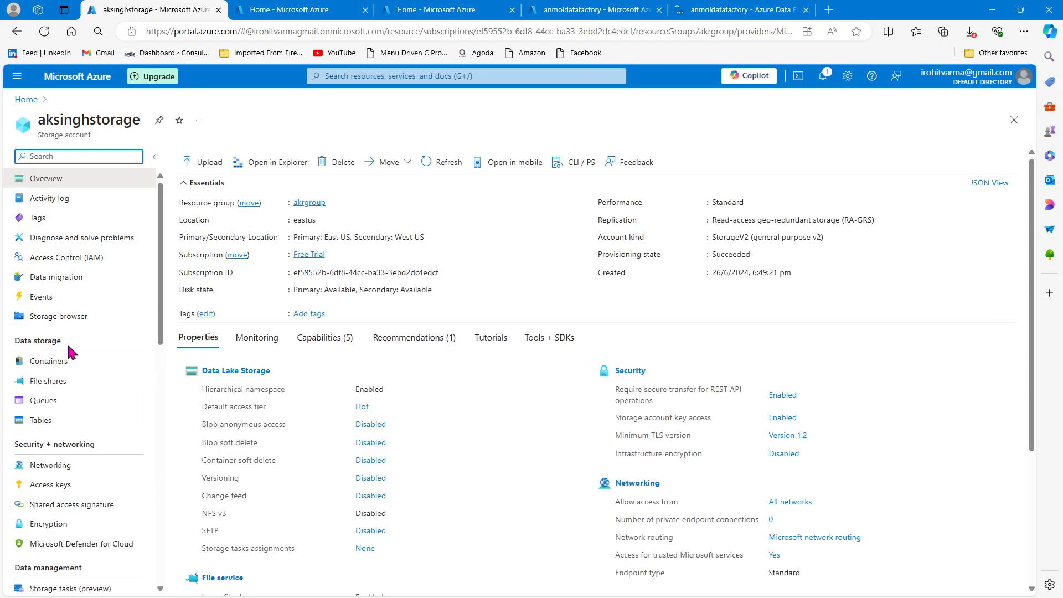
left_click(67, 365)
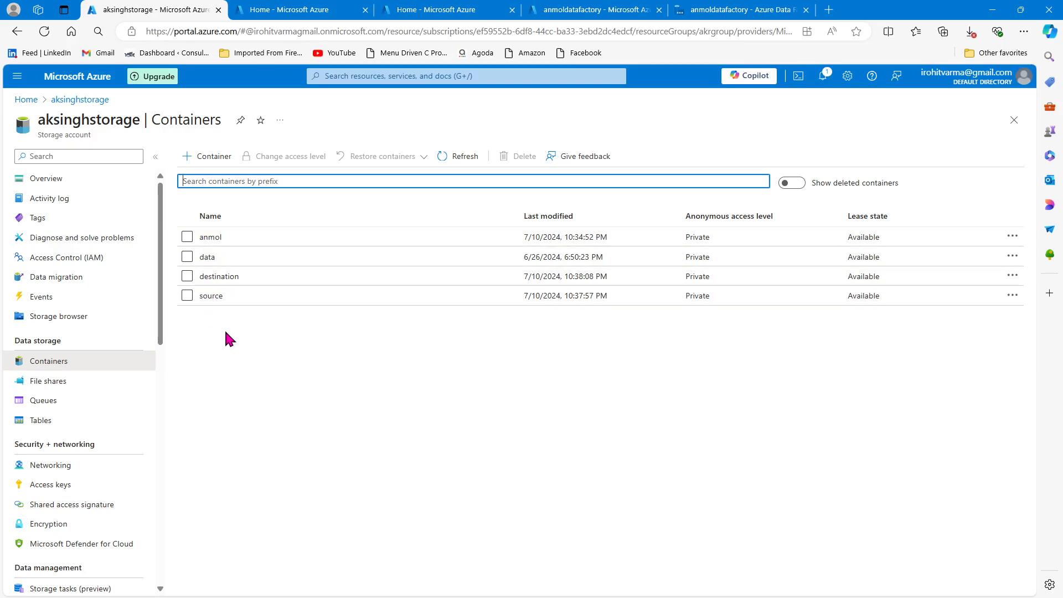
left_click(214, 300)
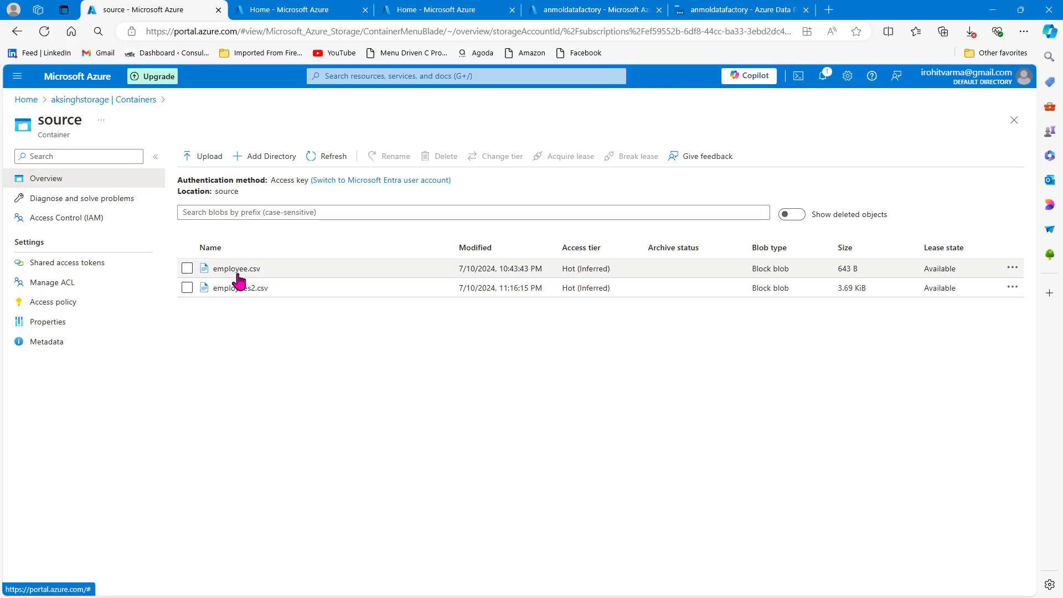
left_click(27, 103)
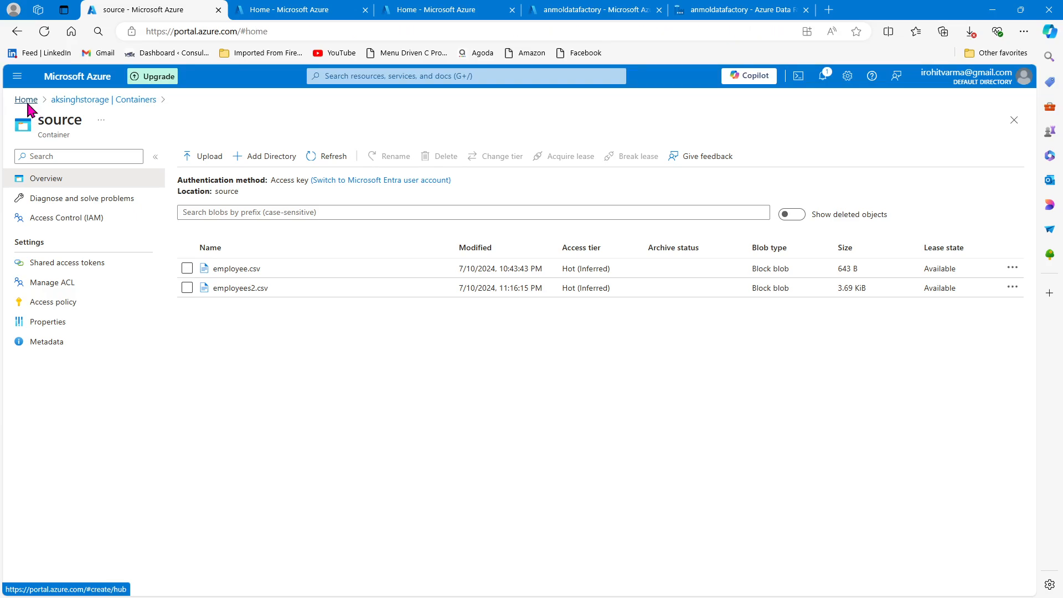
- View the overview of the aksinghdb SQL database and of the aksinghstorage storage account
left_click(290, 9)
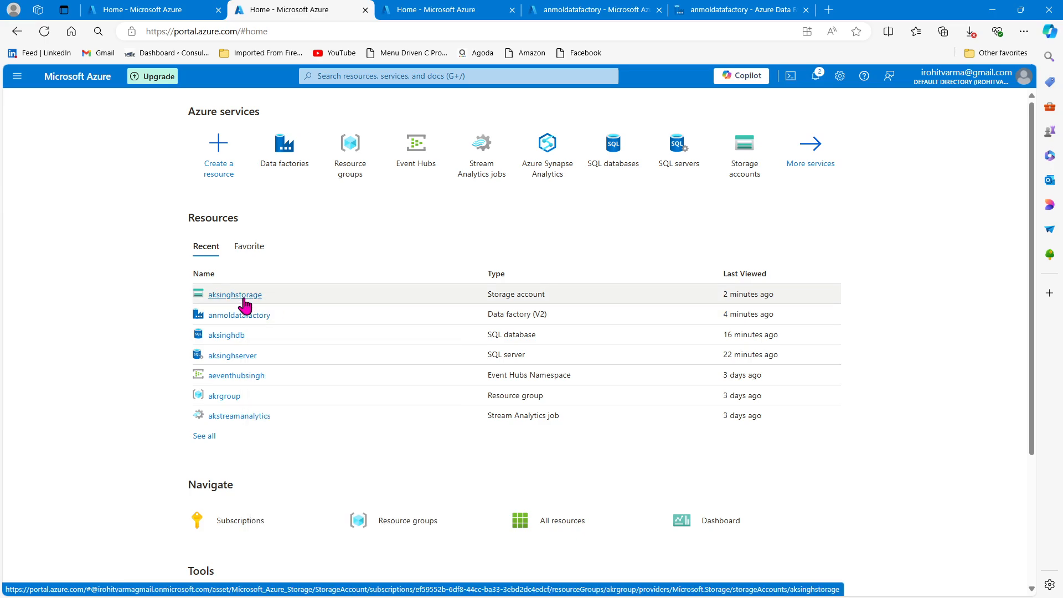
left_click(227, 337)
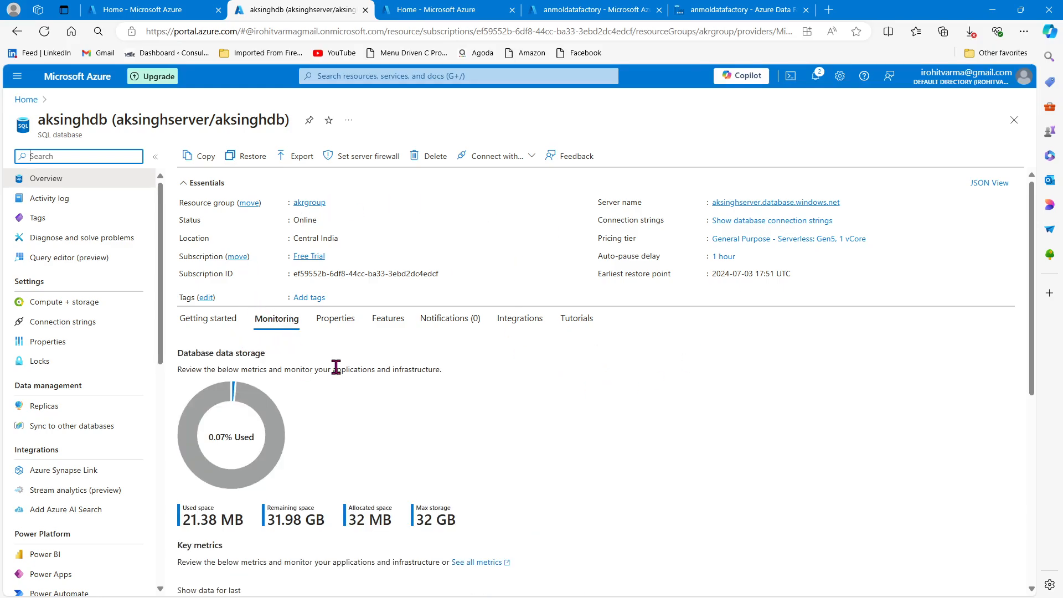
left_click(145, 8)
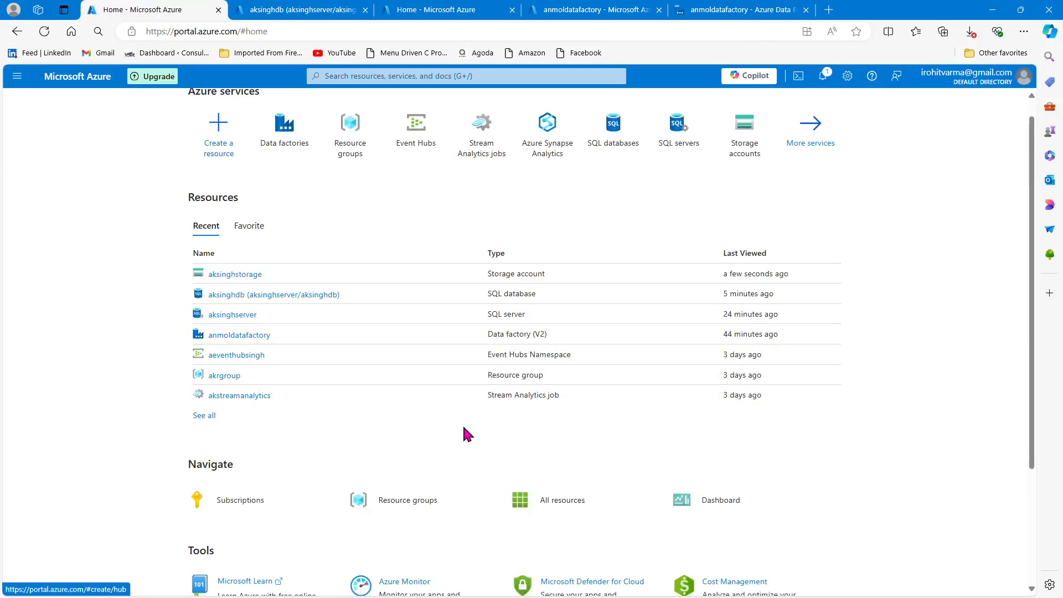
left_click(249, 12)
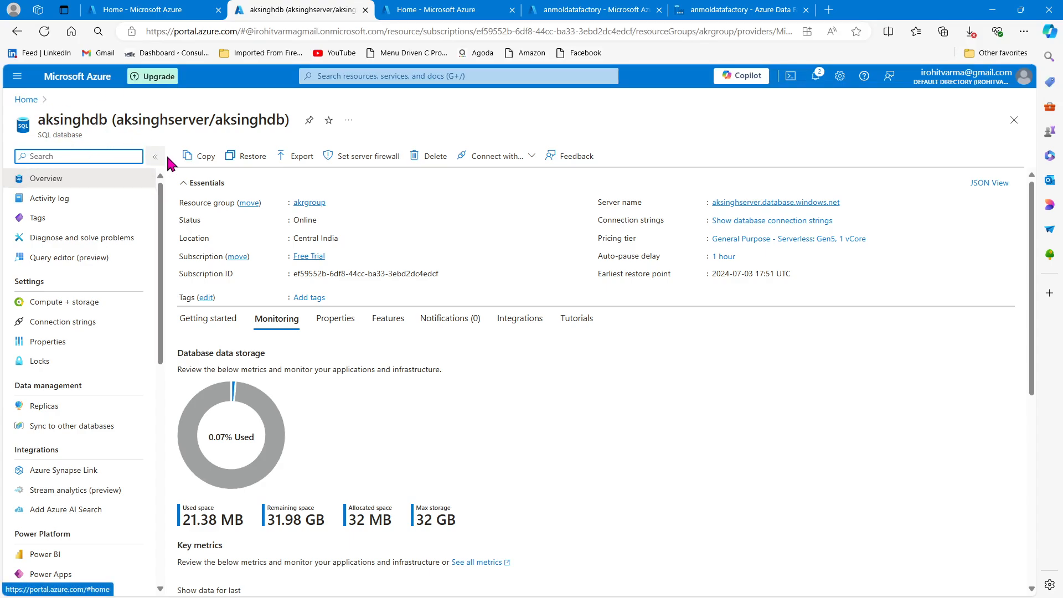
left_click(145, 10)
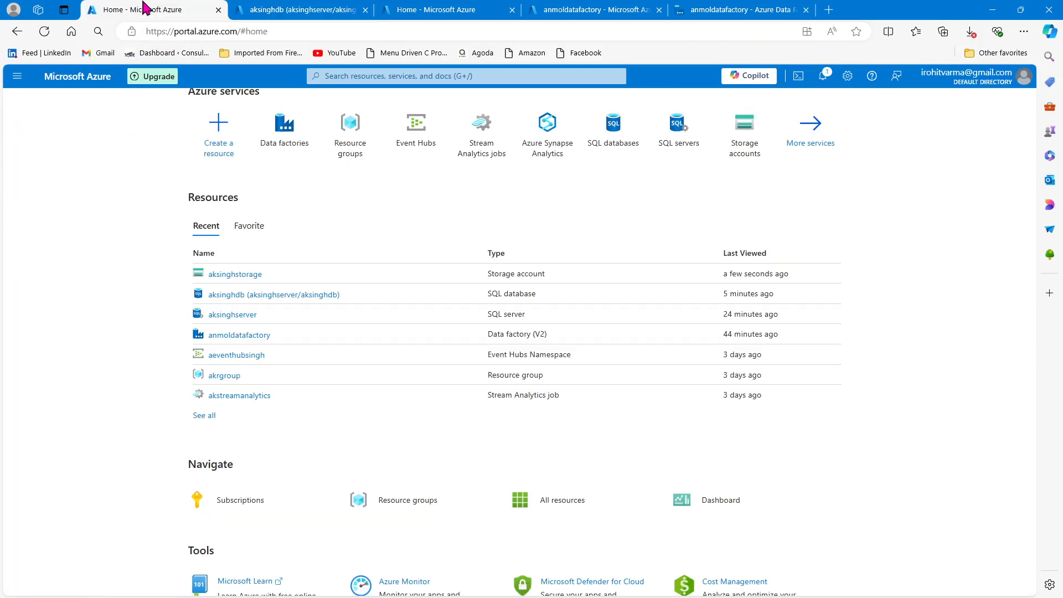
mouse_move(253, 353)
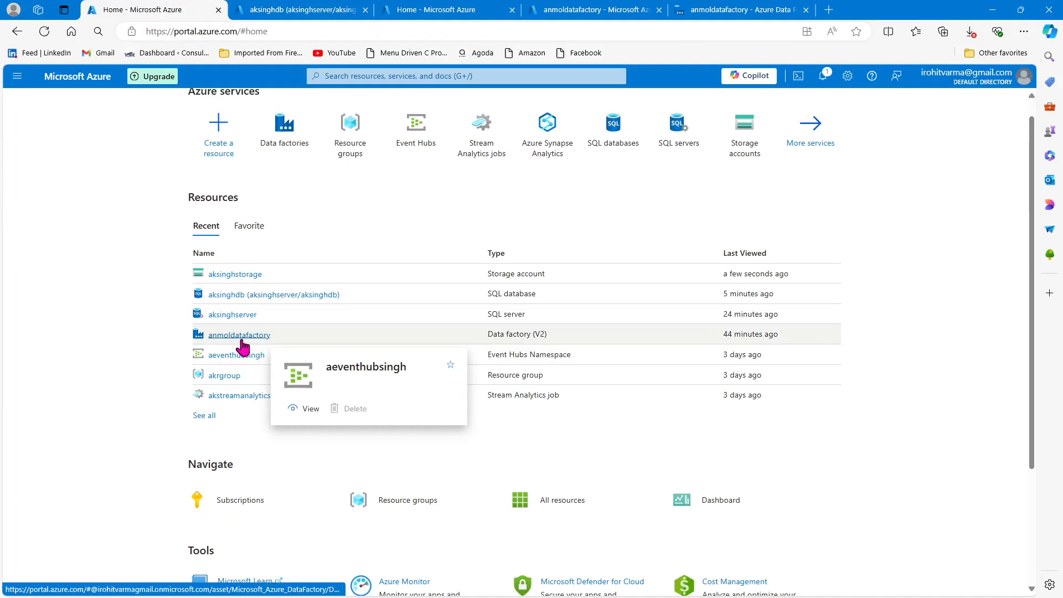
left_click(249, 274)
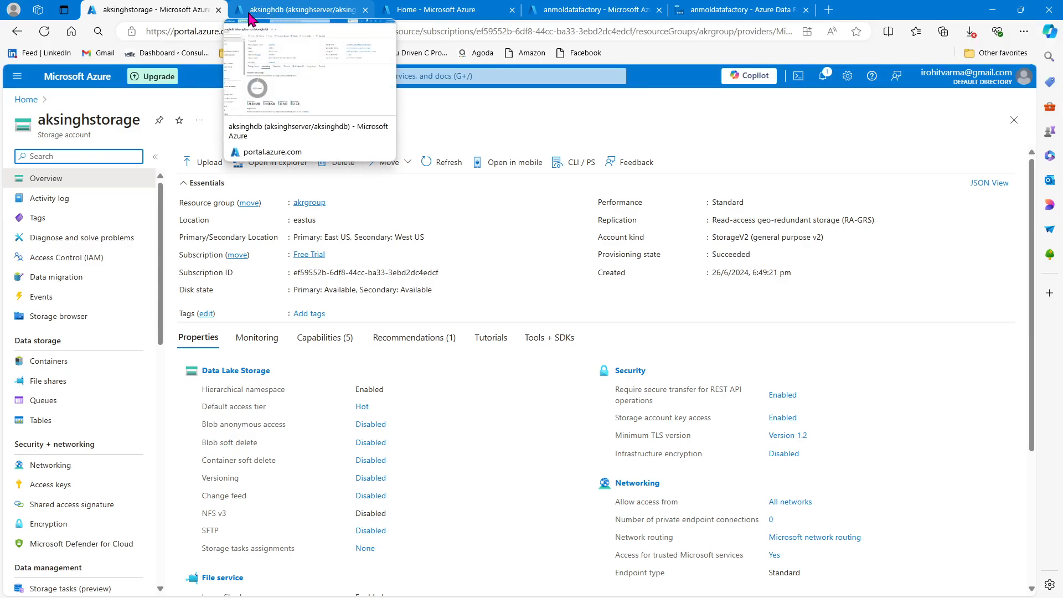
- Open the anmoldatafactory data factory in Azure Data Factory Studio
left_click(422, 6)
left_click(572, 7)
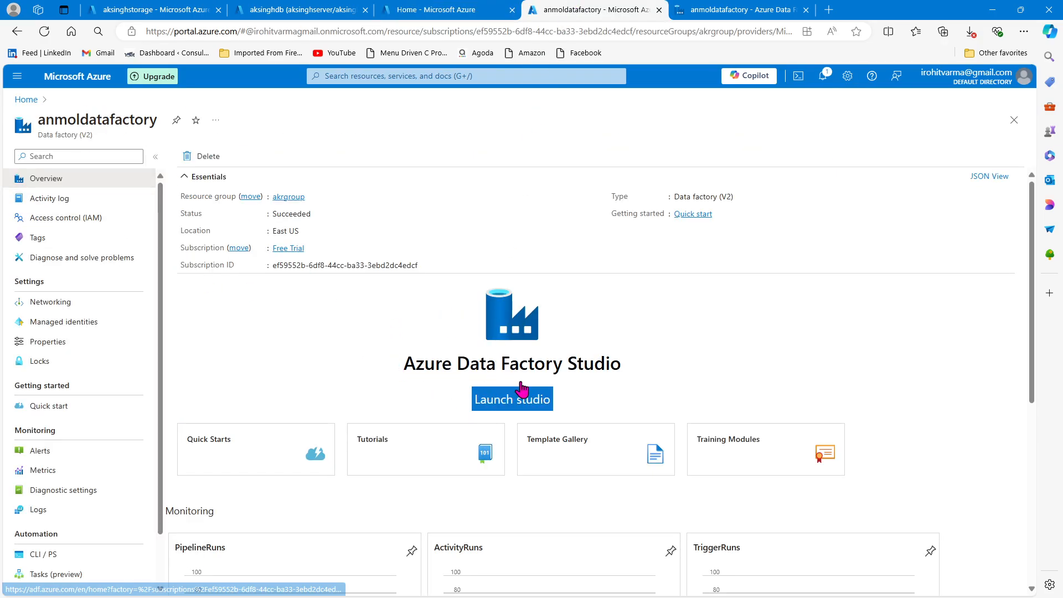
left_click(518, 412)
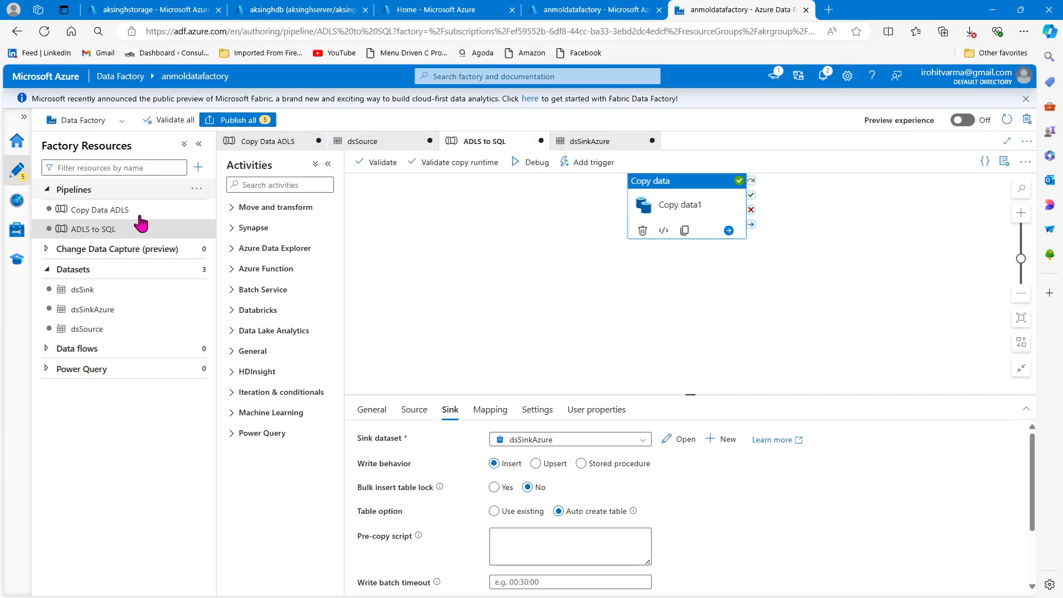
- Close the open dsSource, ADLS to SQL, dsSinkAzure and Copy Data ADLS items, discarding their unsaved changes
left_click(48, 189)
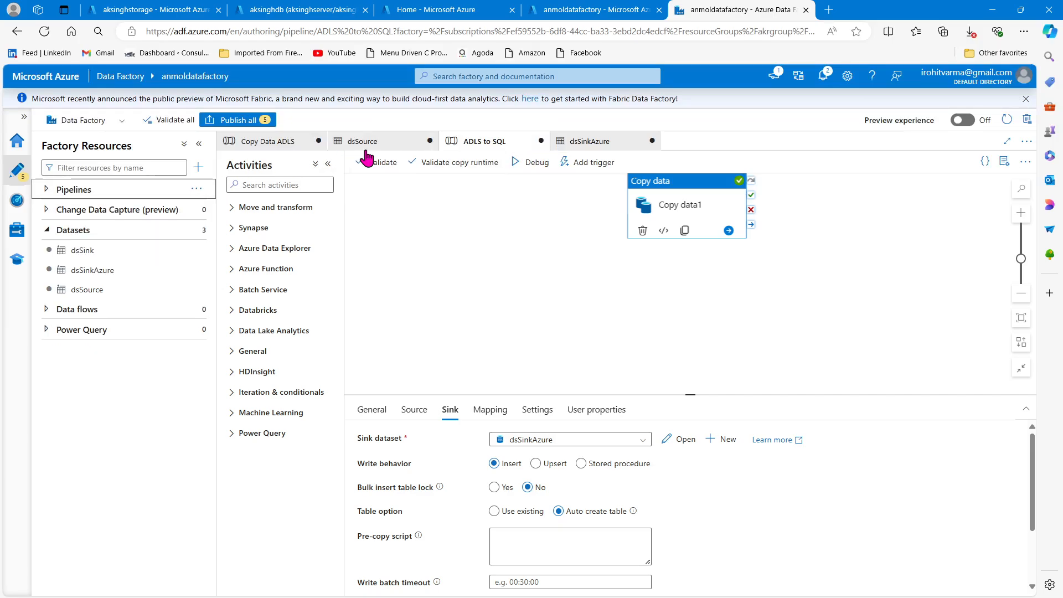
left_click(429, 141)
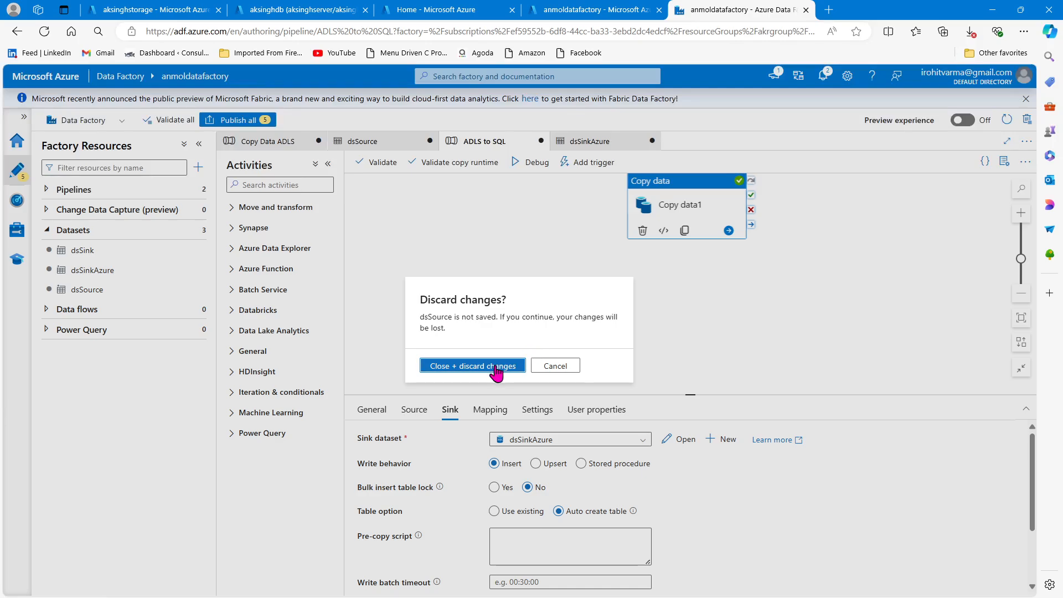
left_click(474, 365)
left_click(430, 141)
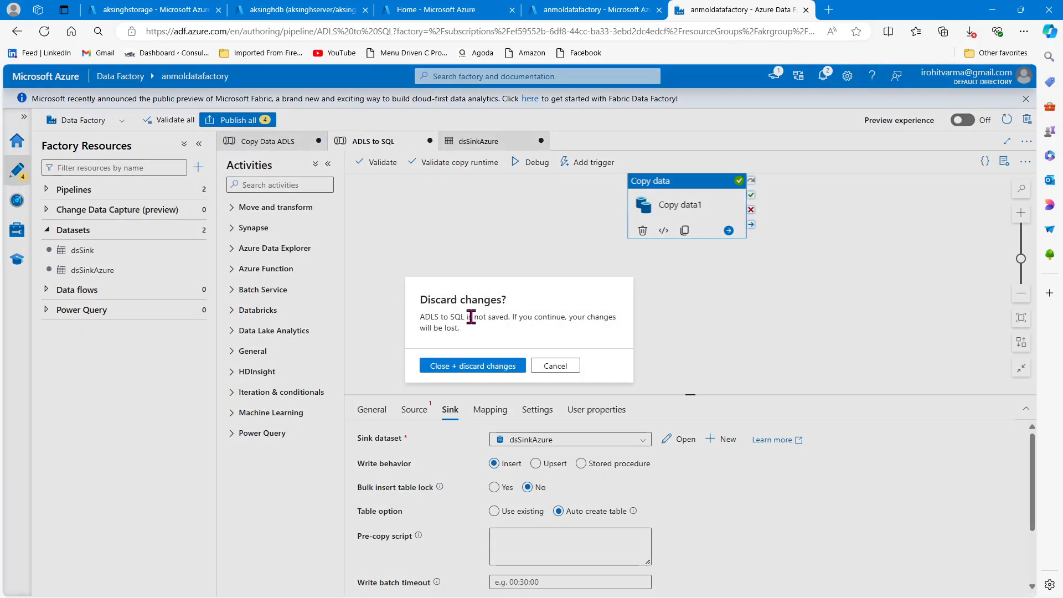
left_click(474, 366)
left_click(431, 142)
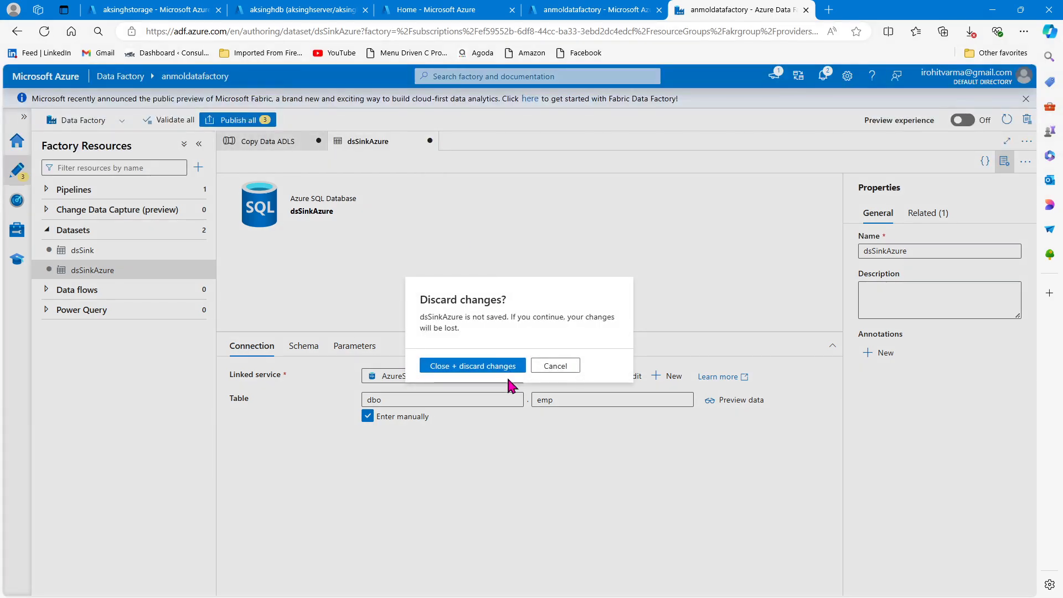
left_click(476, 366)
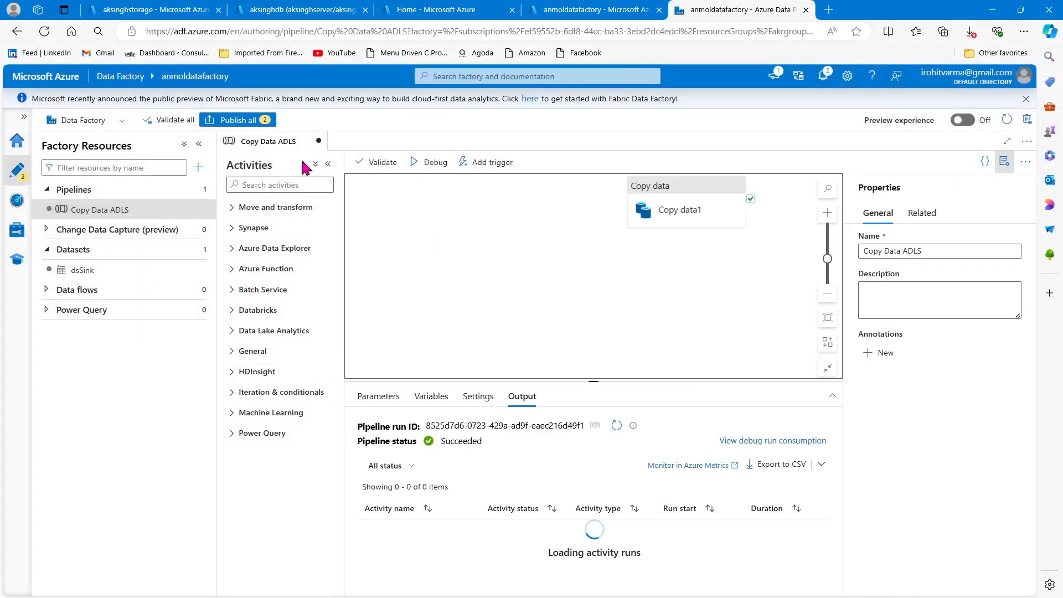
left_click(319, 143)
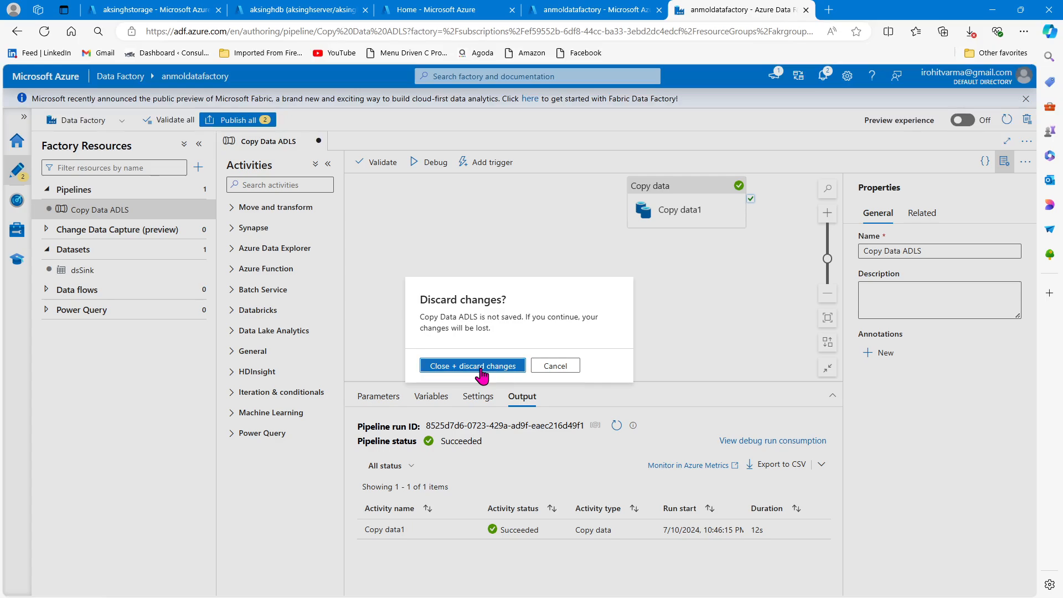
left_click(475, 366)
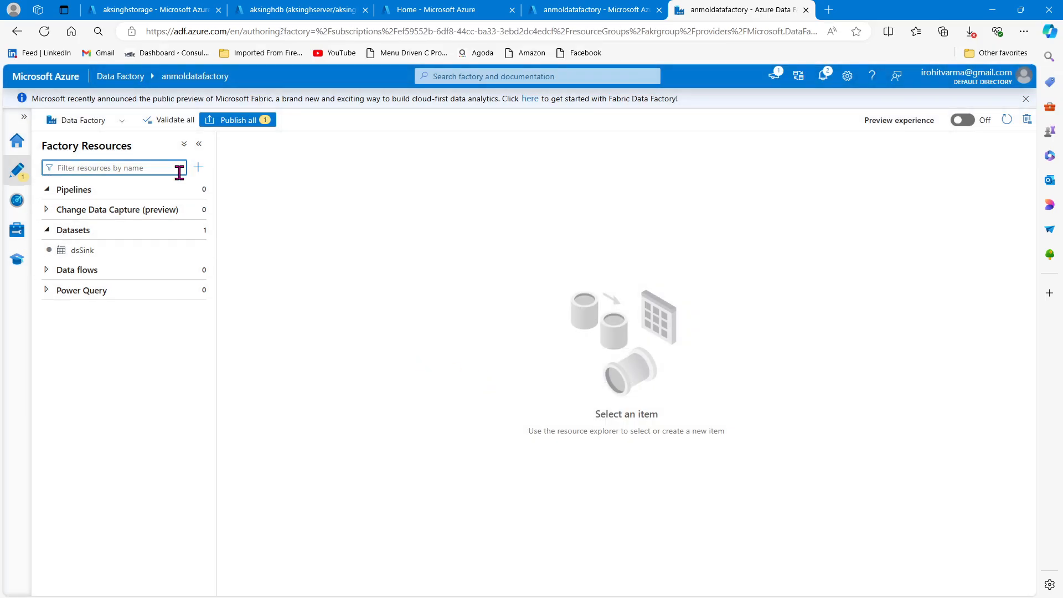
- Create a new pipeline named copyFilesFromADLSTOAzureSQL and hide its properties
left_click(198, 168)
mouse_move(235, 192)
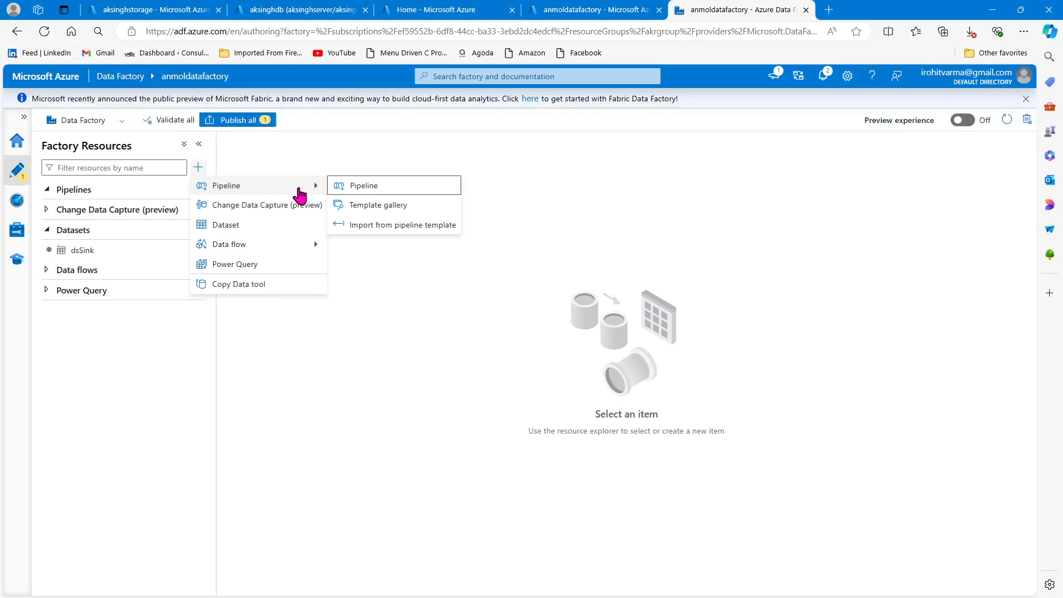
left_click(365, 189)
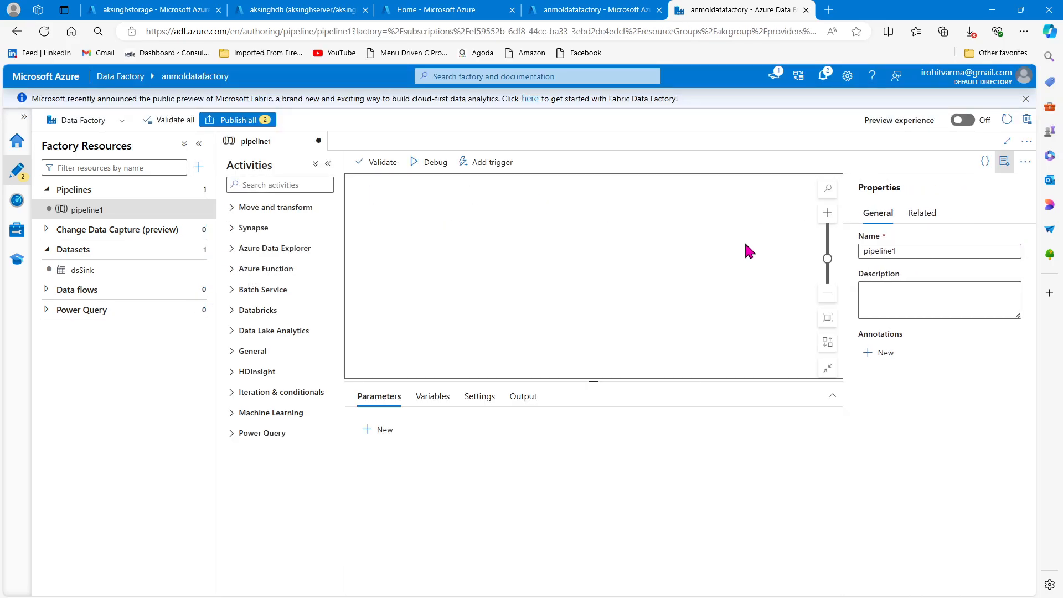
left_click_drag(896, 251, 871, 252)
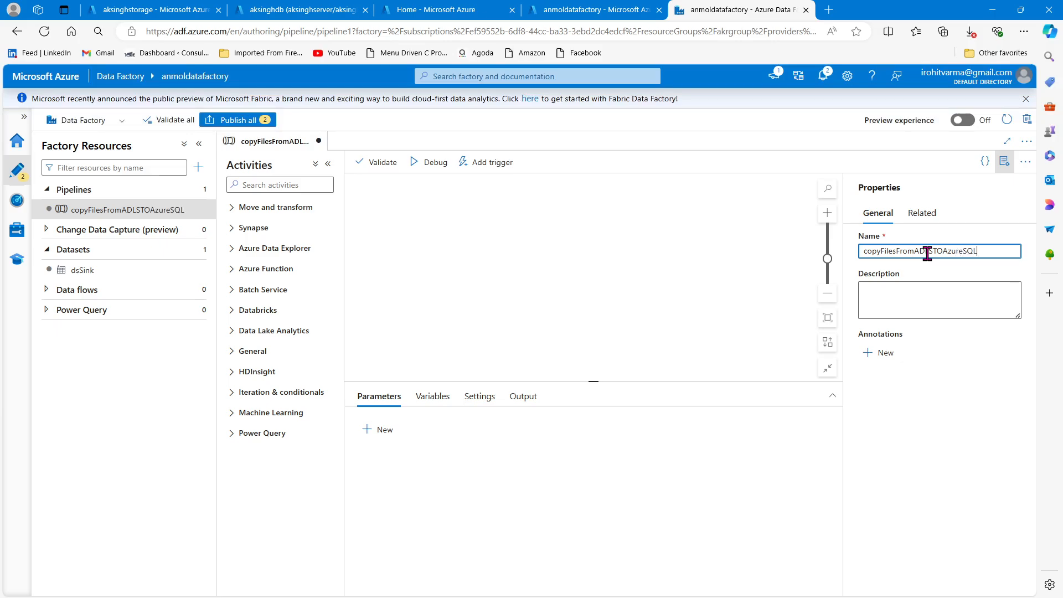
left_click(1004, 162)
- Find the Copy data activity with the search term copy and add it to the pipeline canvas
left_click(281, 182)
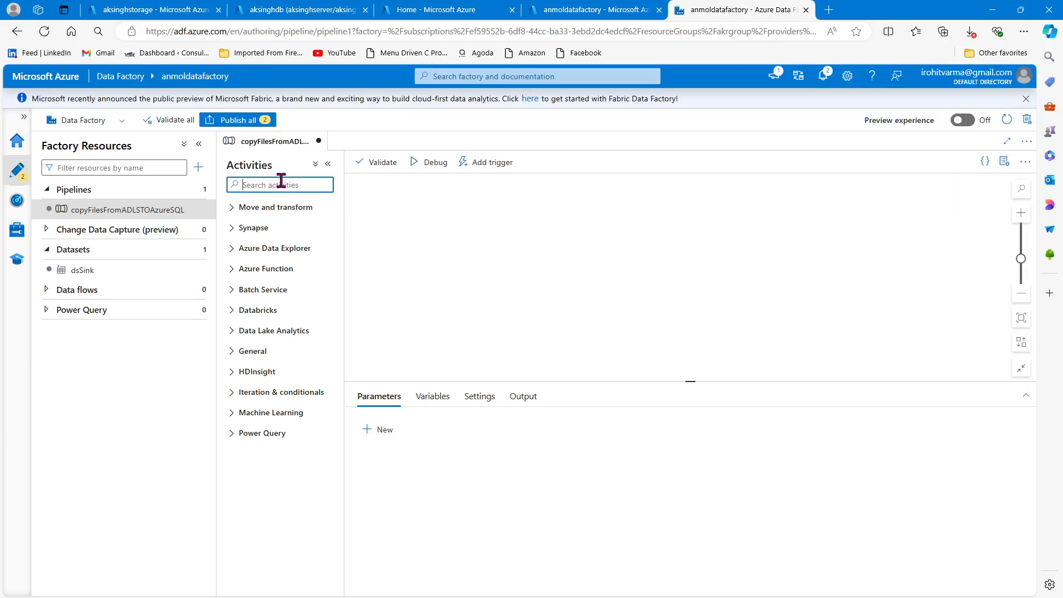
type("copy")
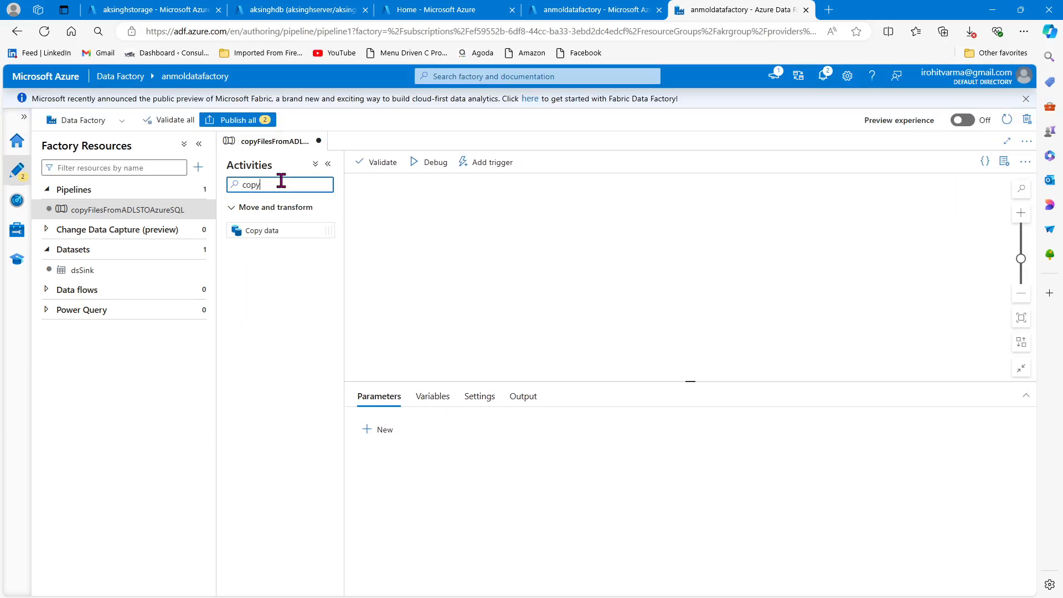
left_click_drag(281, 228, 573, 229)
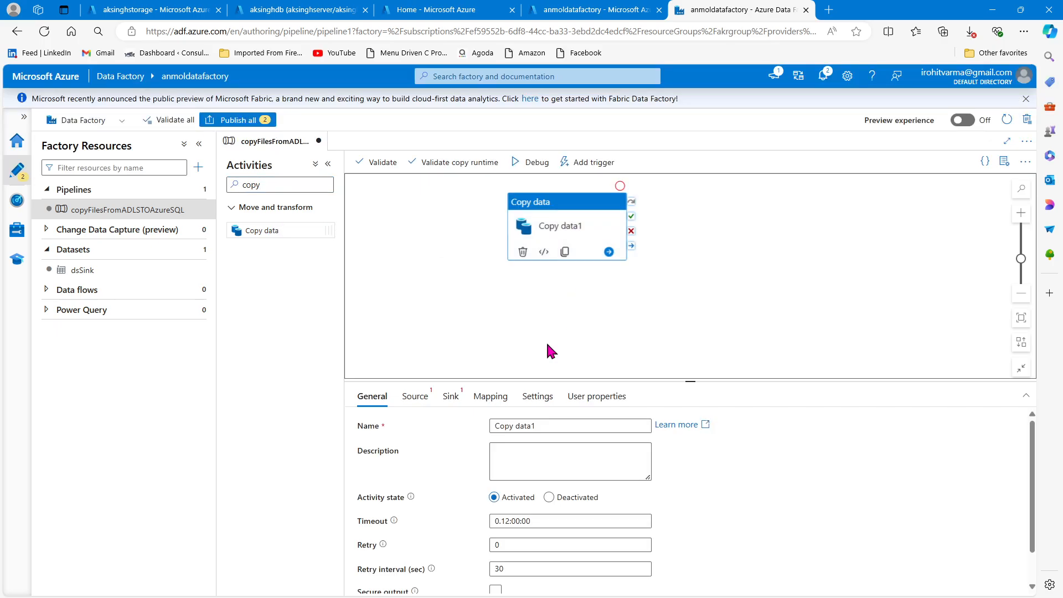
- Start a new source dataset for the copy activity, using Azure Data Lake Storage Gen2 and the DelimitedText format
left_click(416, 398)
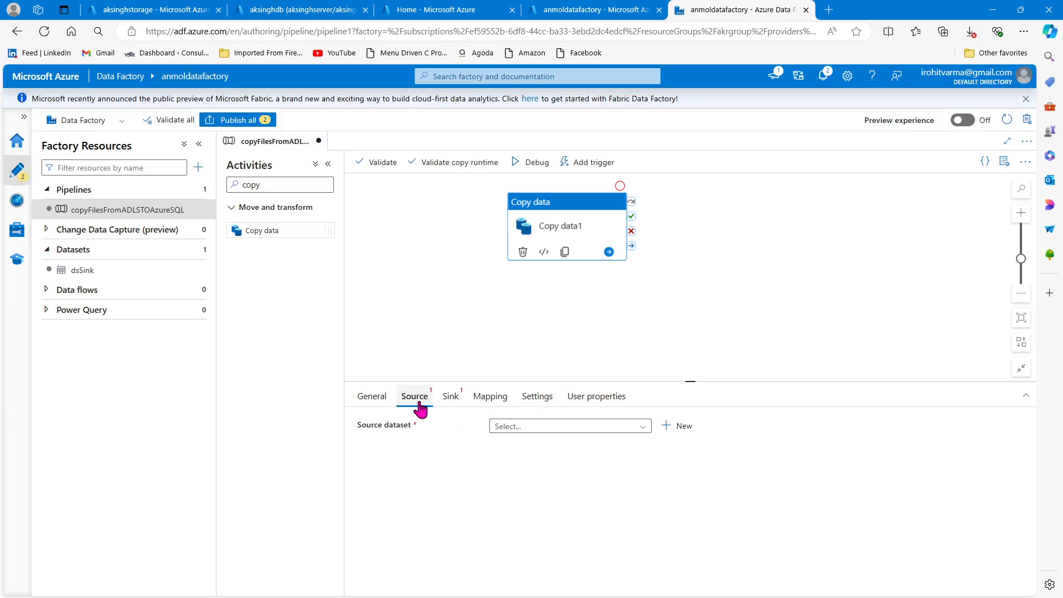
left_click(450, 398)
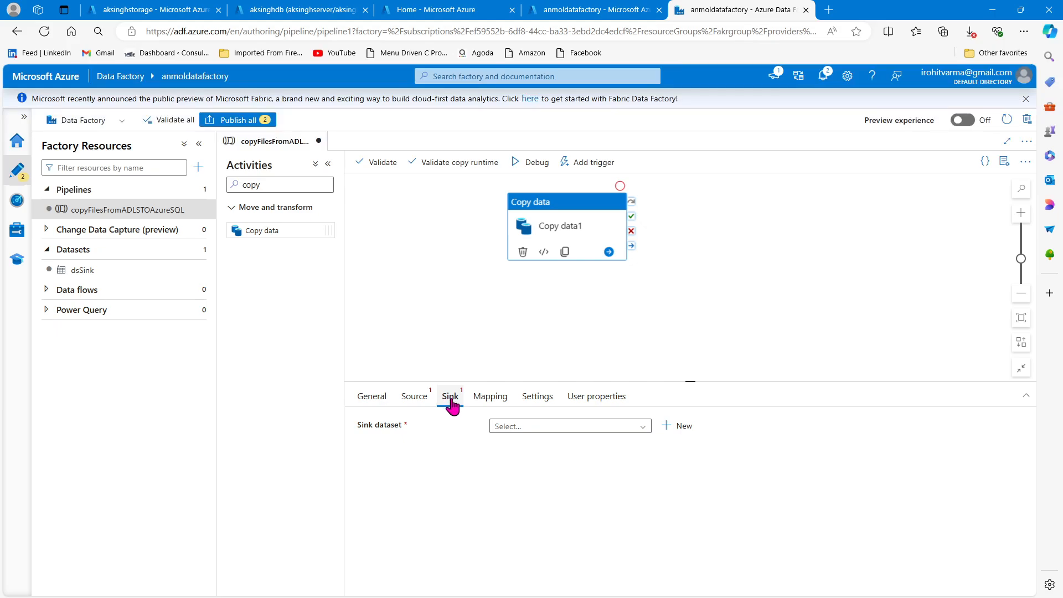
left_click(415, 398)
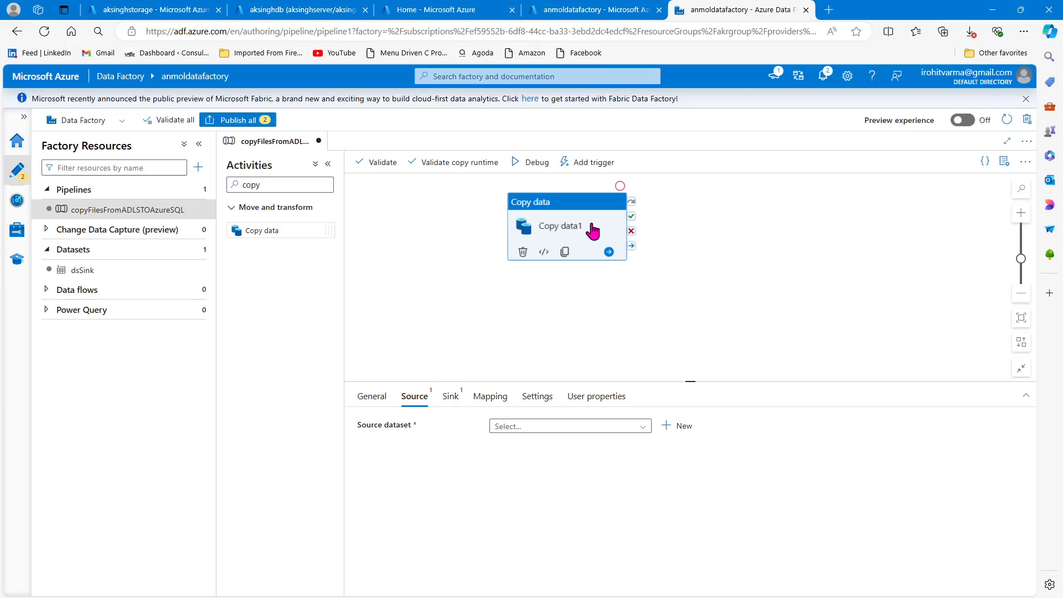
left_click(682, 427)
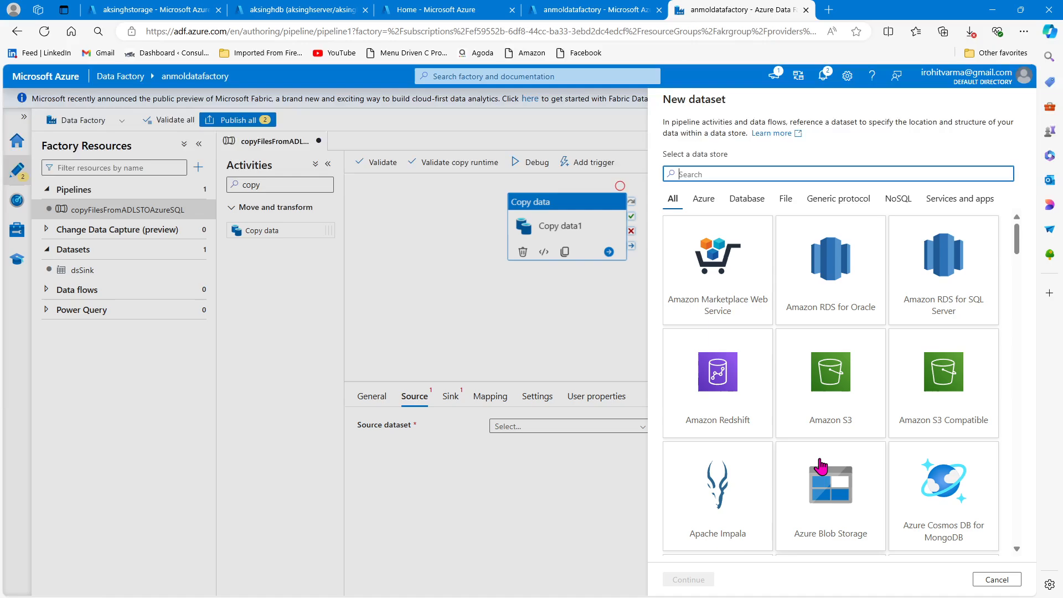
scroll(801, 471, "down", 2)
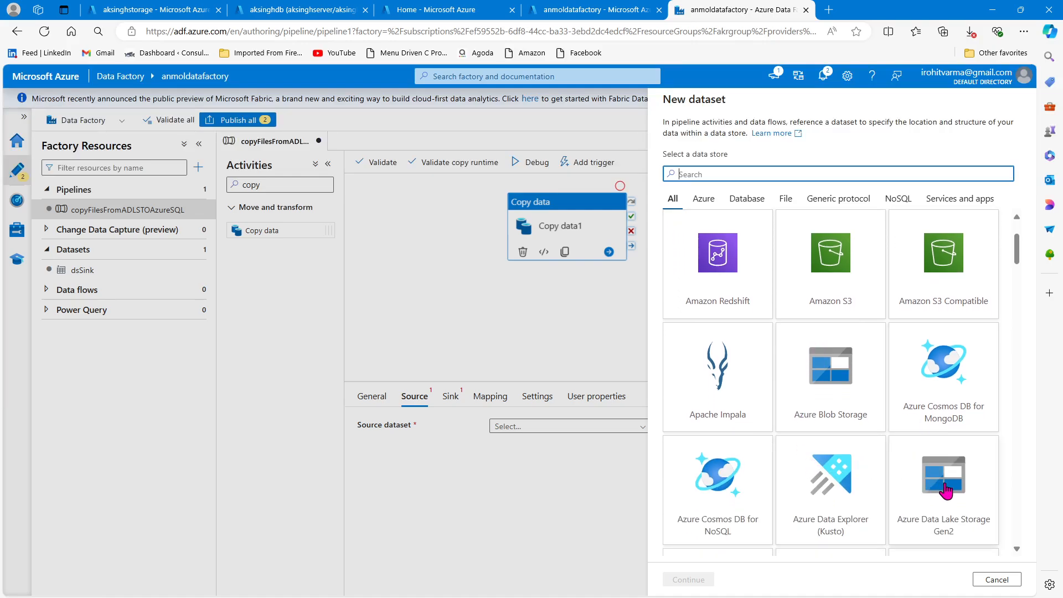
left_click(949, 492)
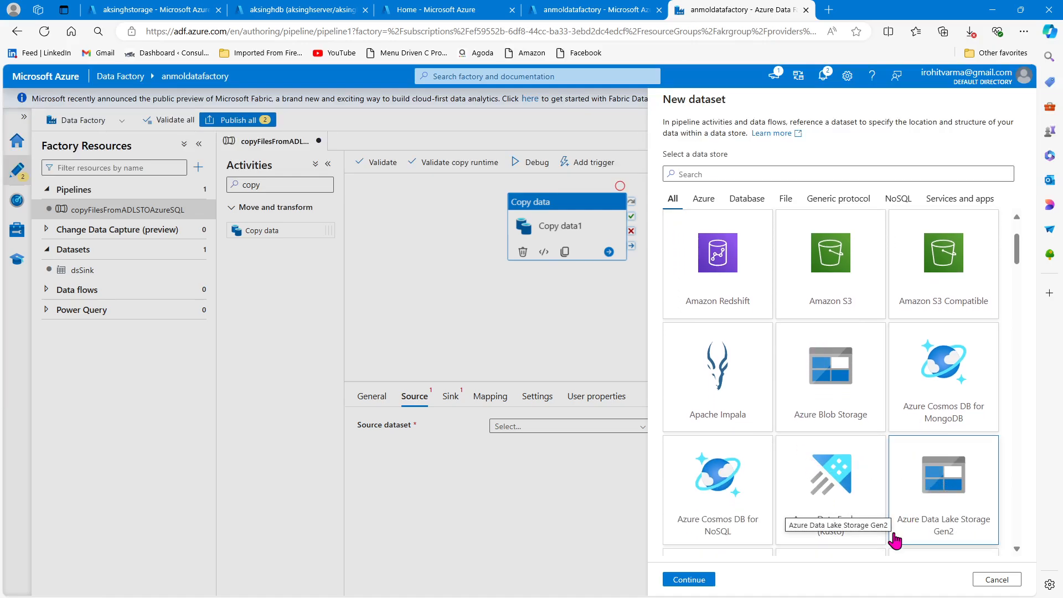
left_click(693, 585)
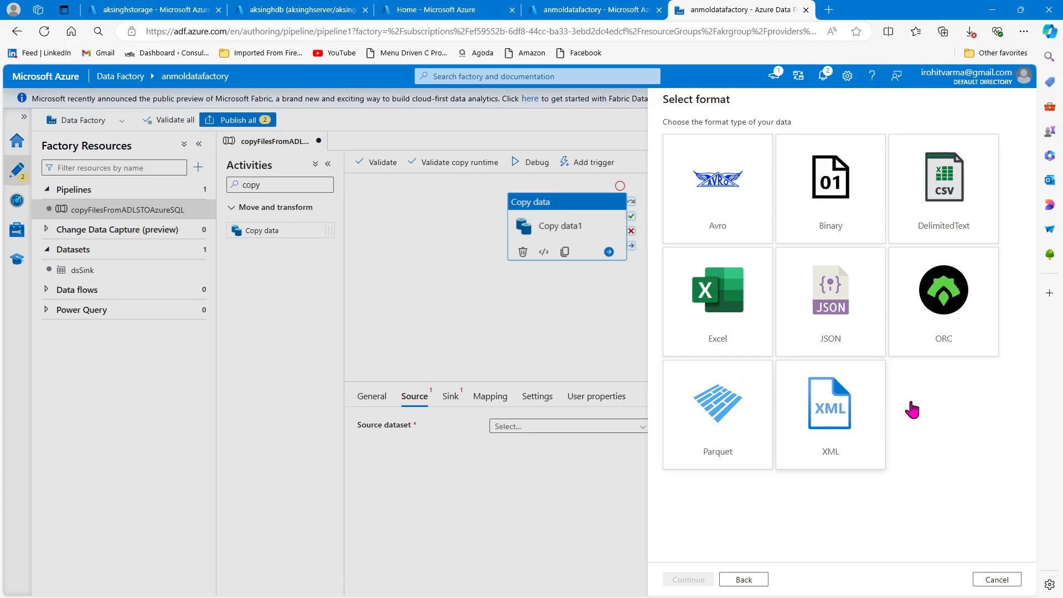
left_click(940, 188)
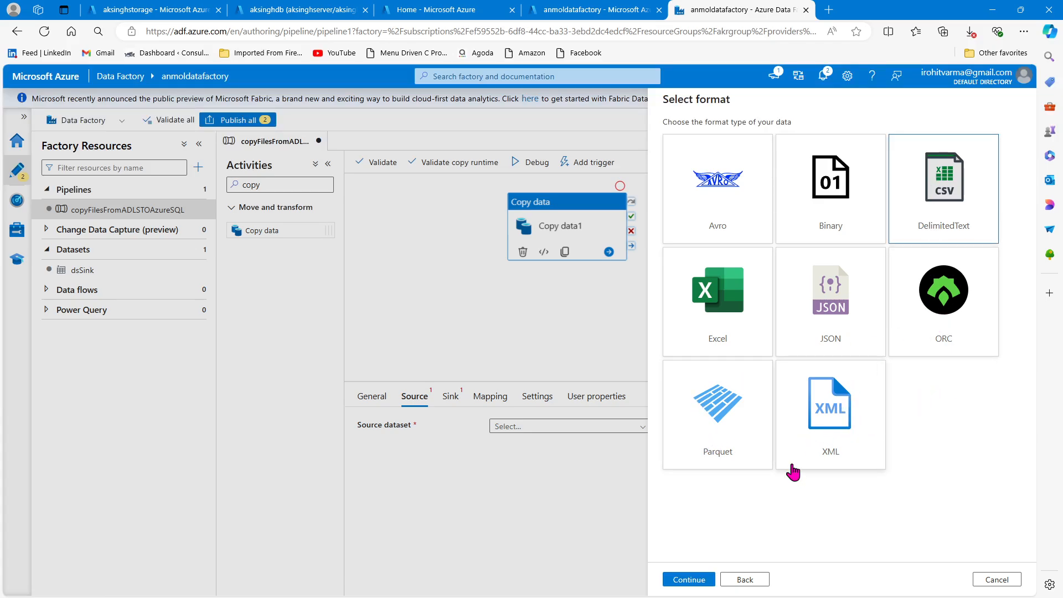
left_click(678, 578)
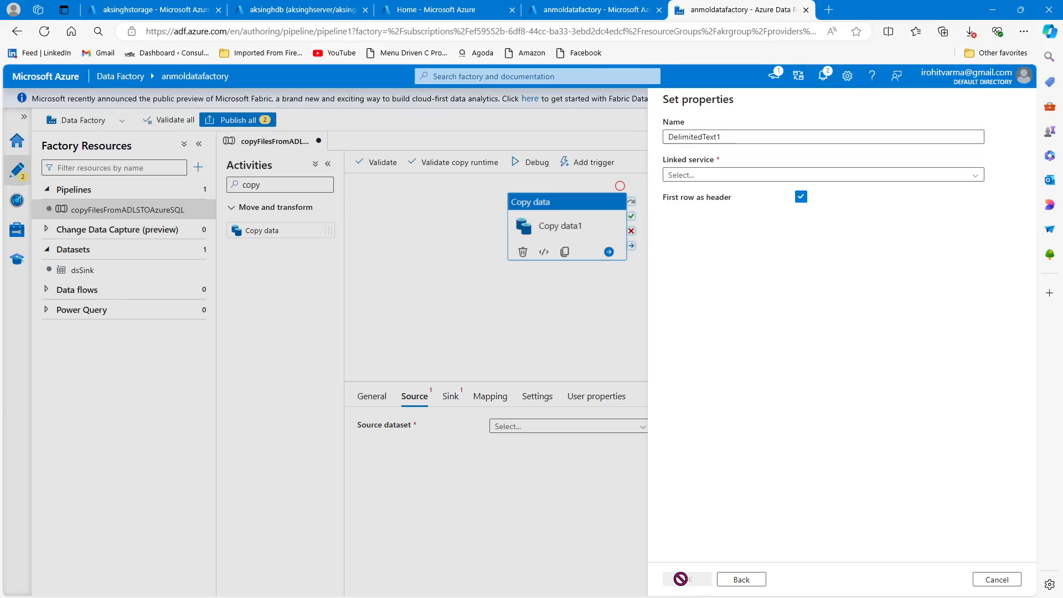
- Configure the source dataset with ADLSLinkedService, the file employees2.csv from the source folder and schema import None, and create it
left_click(964, 176)
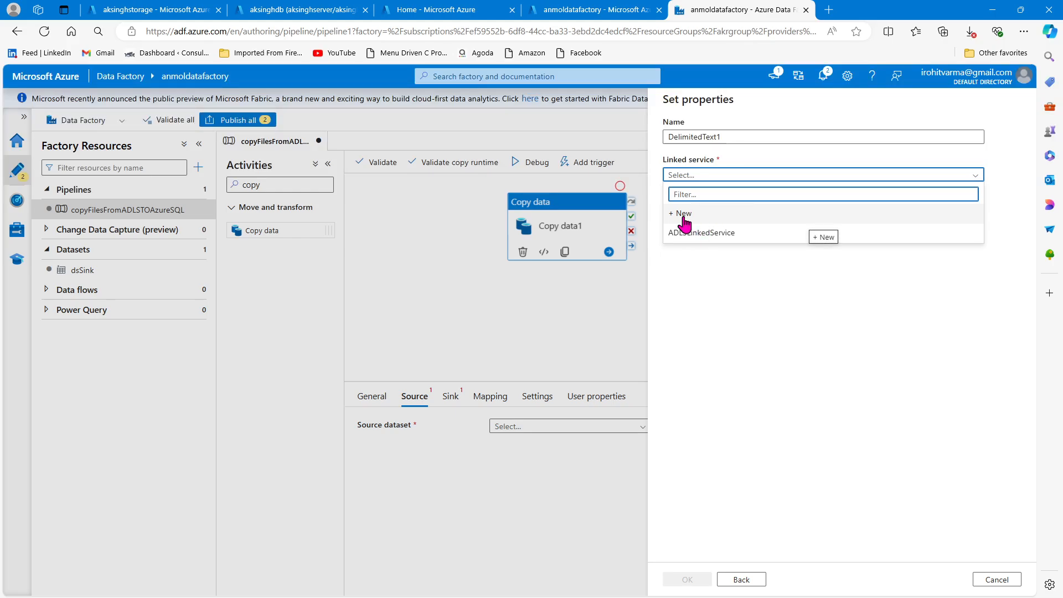
left_click(729, 235)
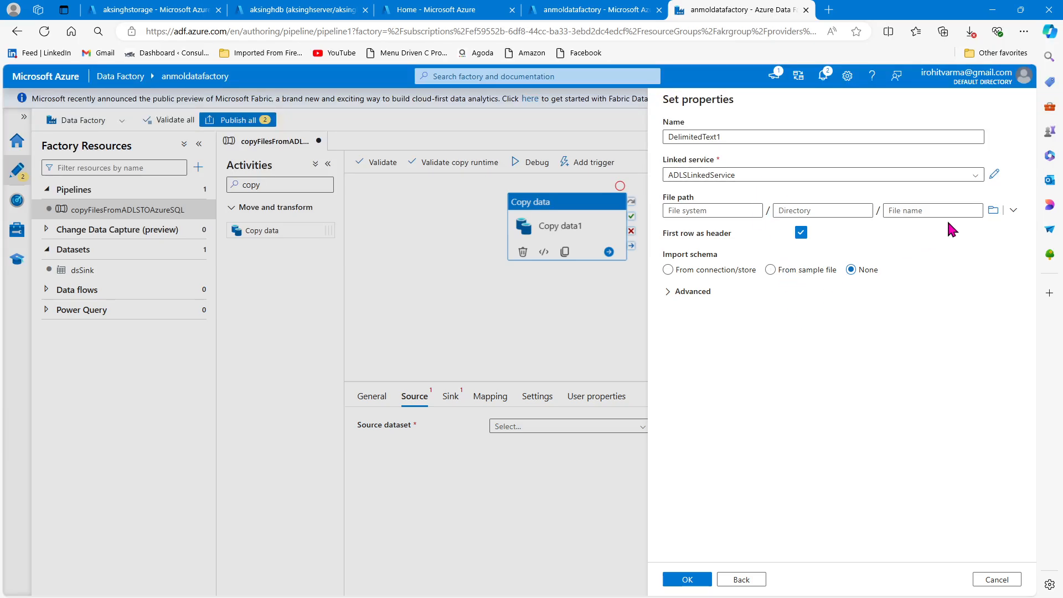
left_click(994, 217)
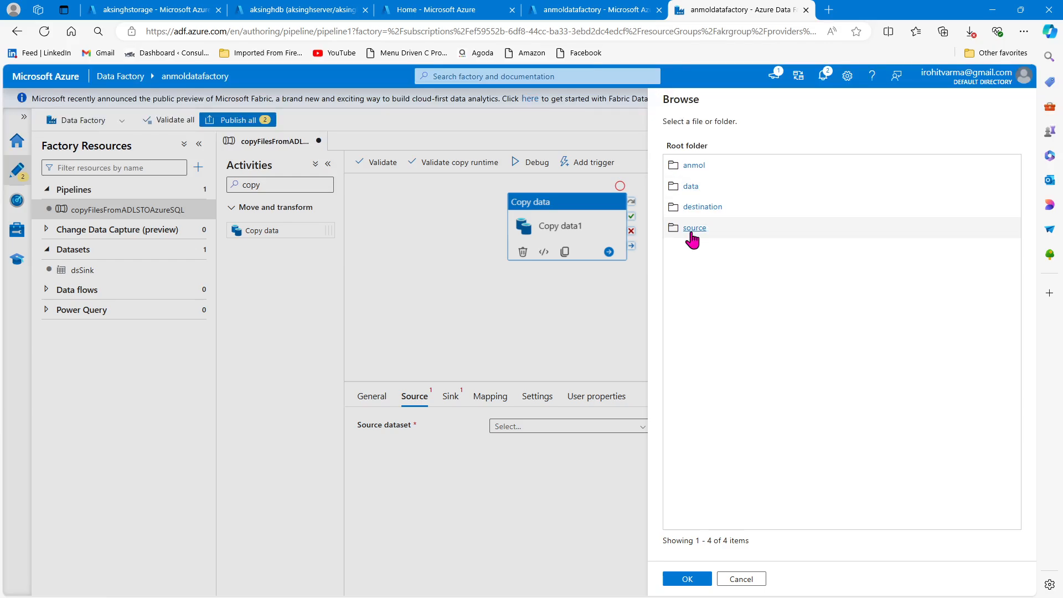
left_click(695, 228)
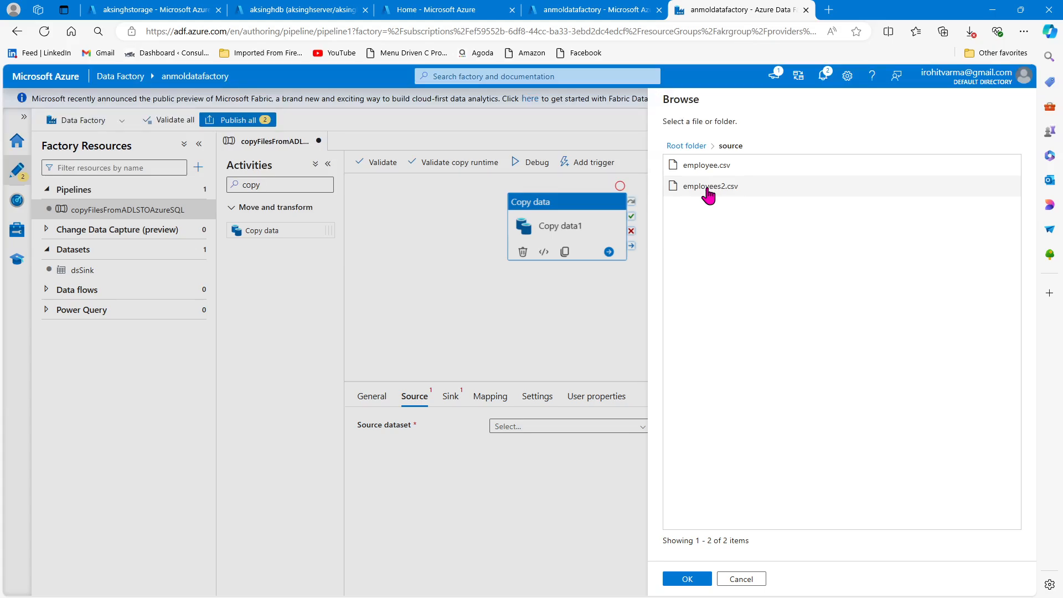
left_click(710, 189)
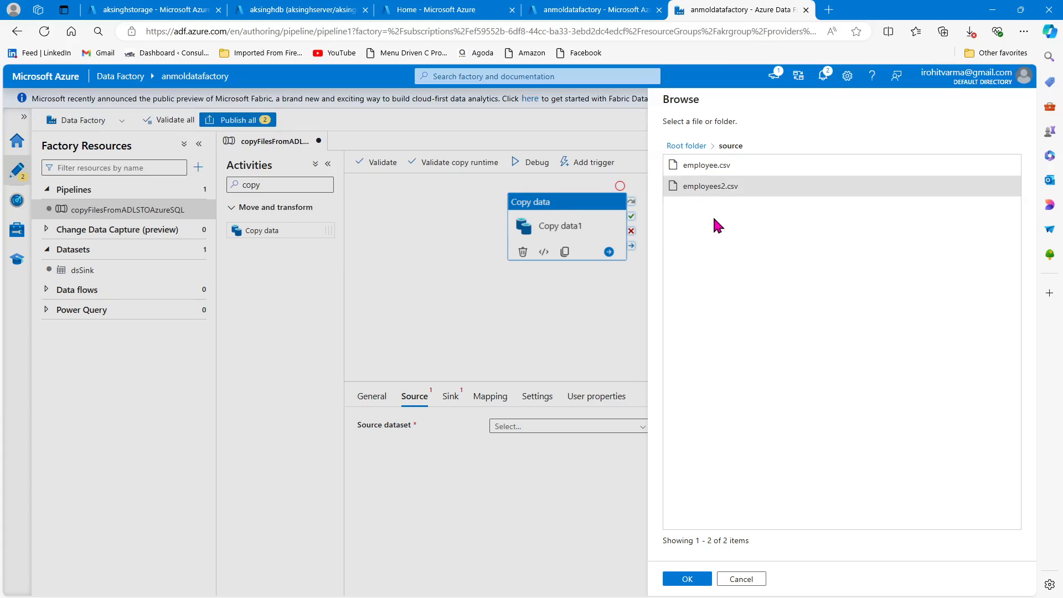
left_click(690, 579)
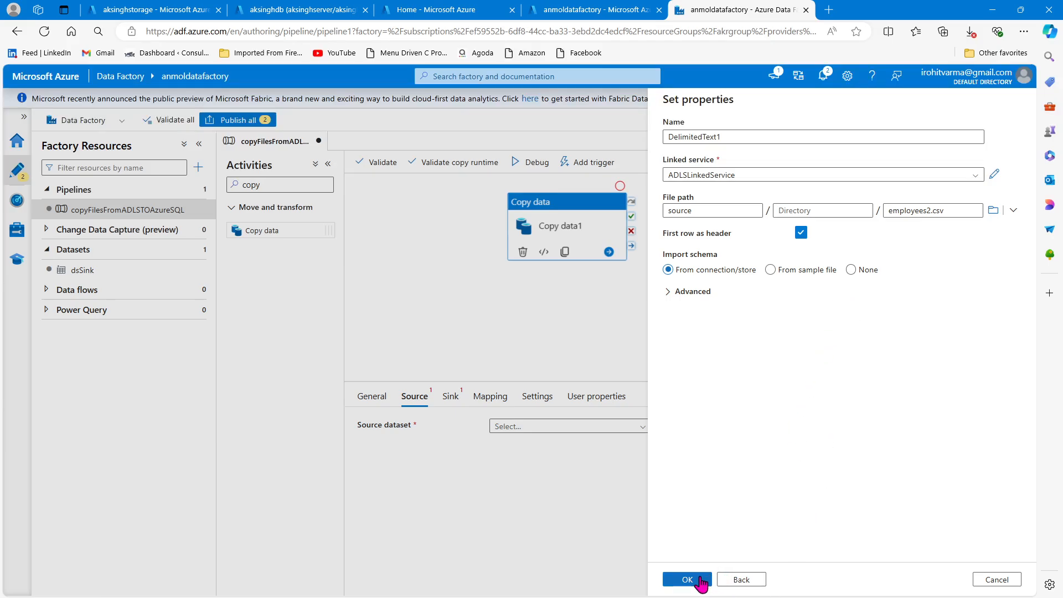
left_click(851, 270)
left_click(680, 579)
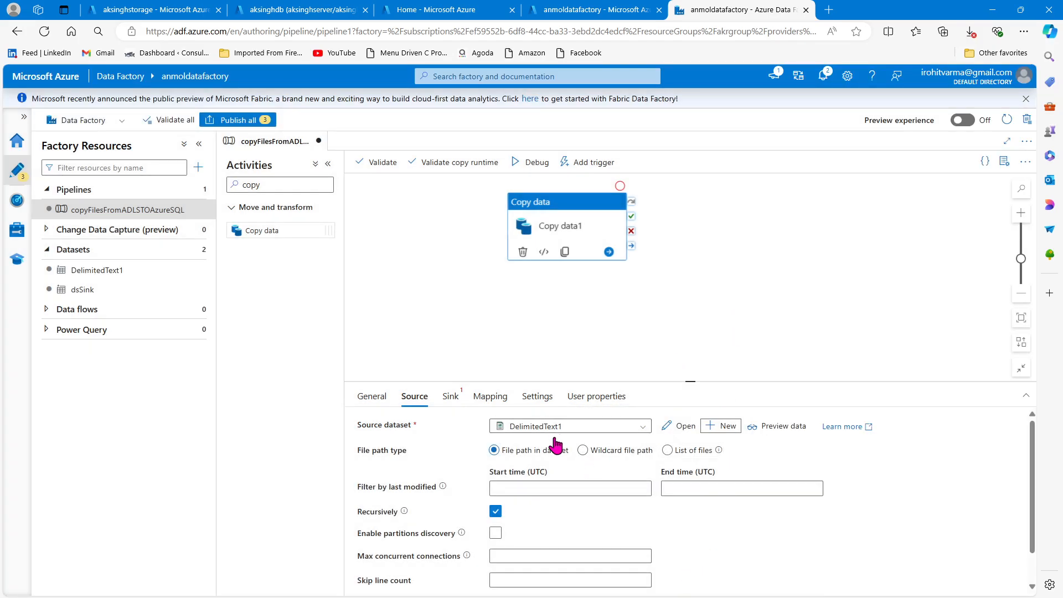
- Start a new sink dataset for the copy activity, finding Azure SQL Database among the Azure data stores with the search term azure sq
scroll(723, 493, "down", 2)
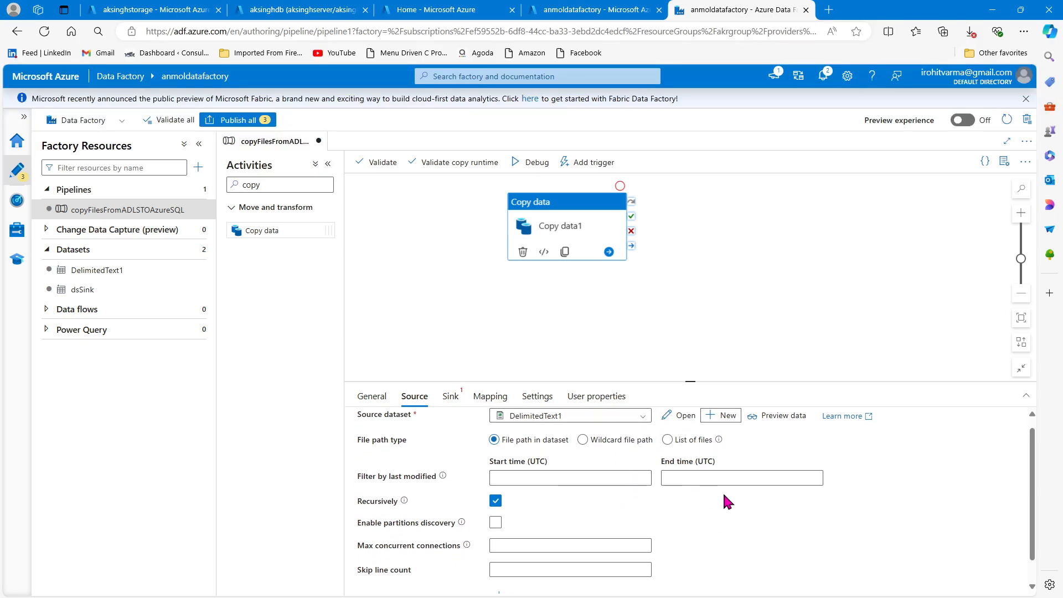
scroll(748, 491, "up", 2)
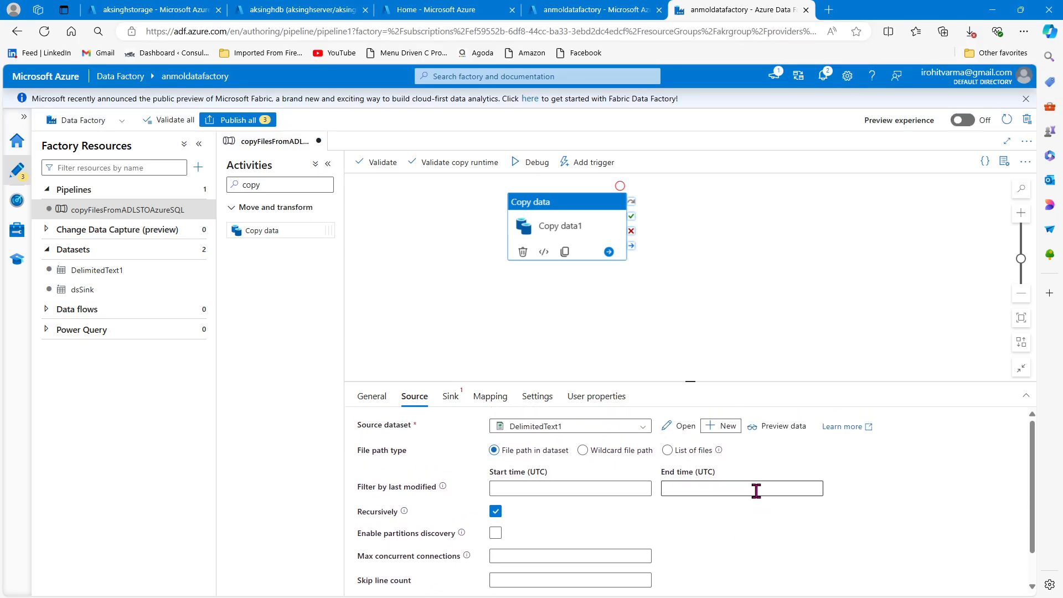
left_click(451, 404)
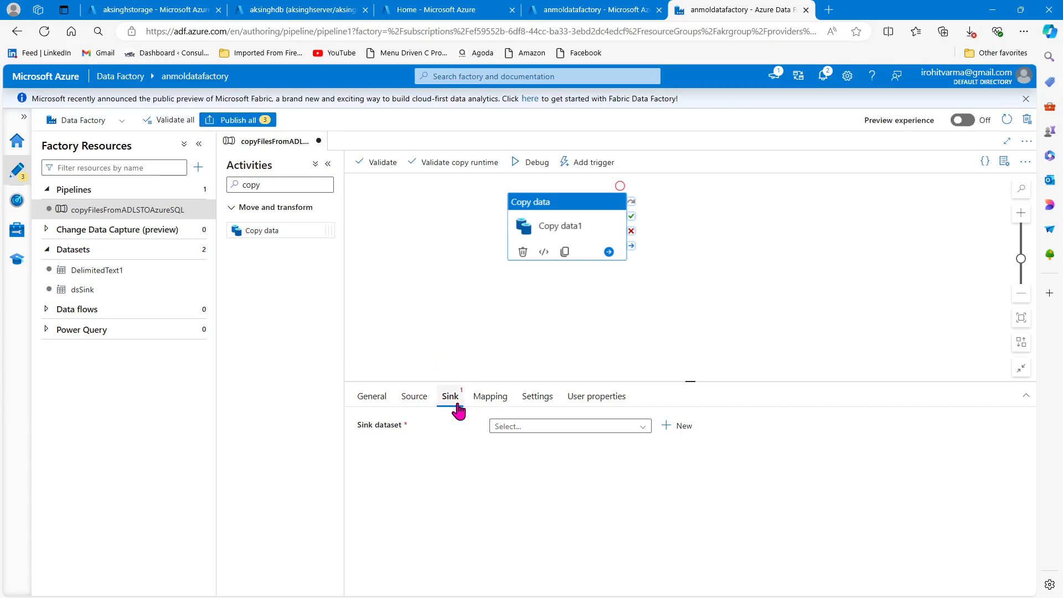
left_click(674, 432)
scroll(763, 344, "down", 5)
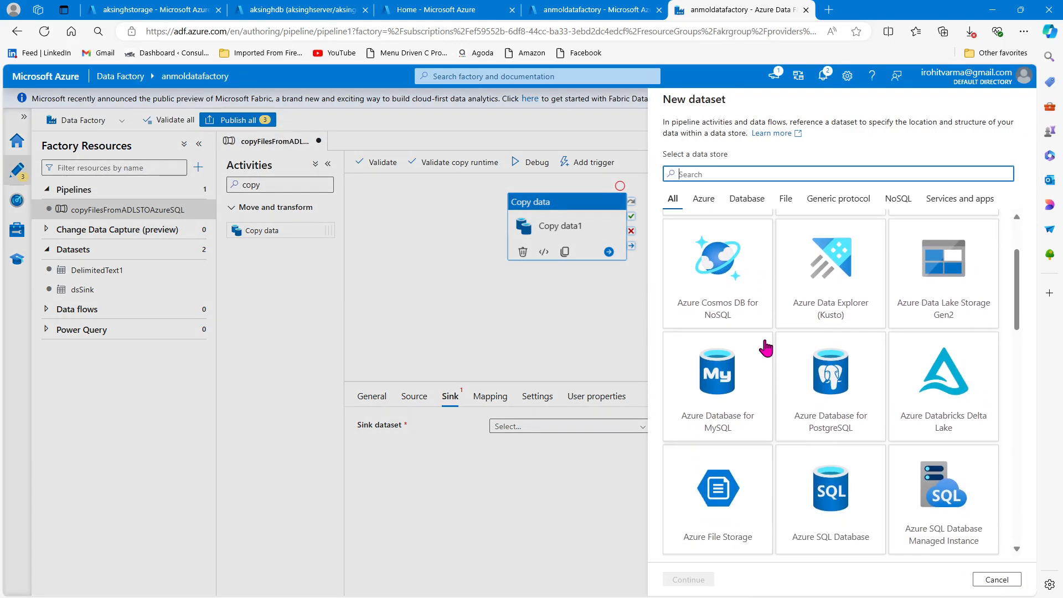
scroll(766, 348, "down", 2)
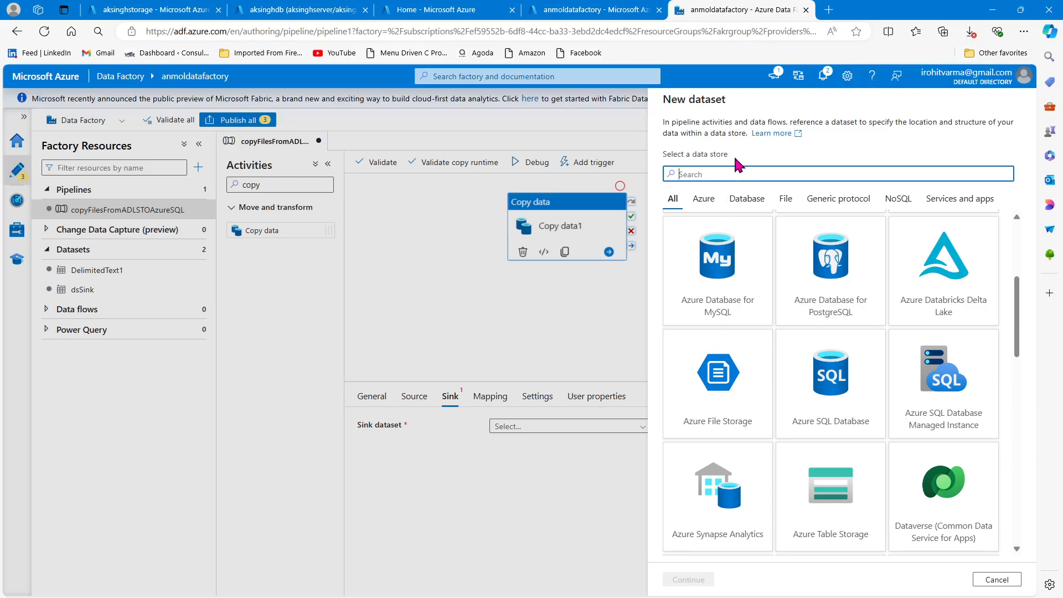
left_click(704, 199)
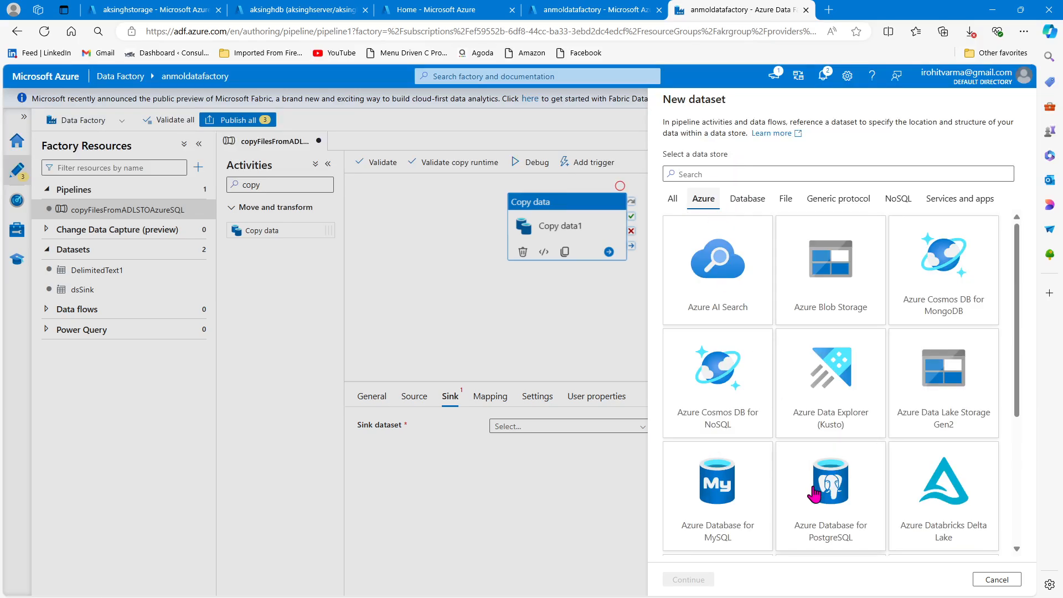
scroll(828, 462, "down", 1)
left_click(754, 175)
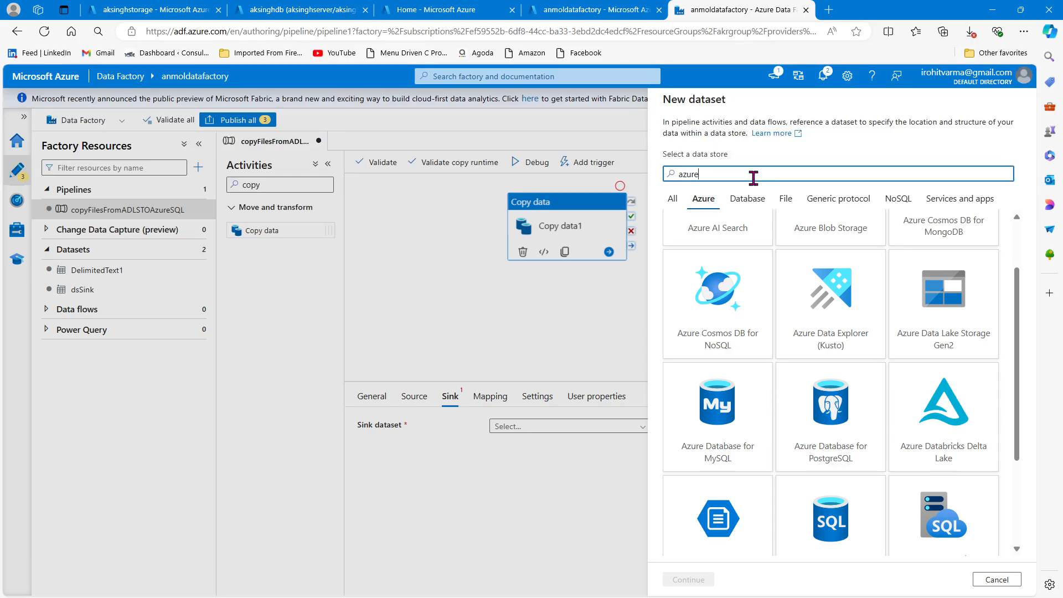
type("azure sq")
left_click(736, 289)
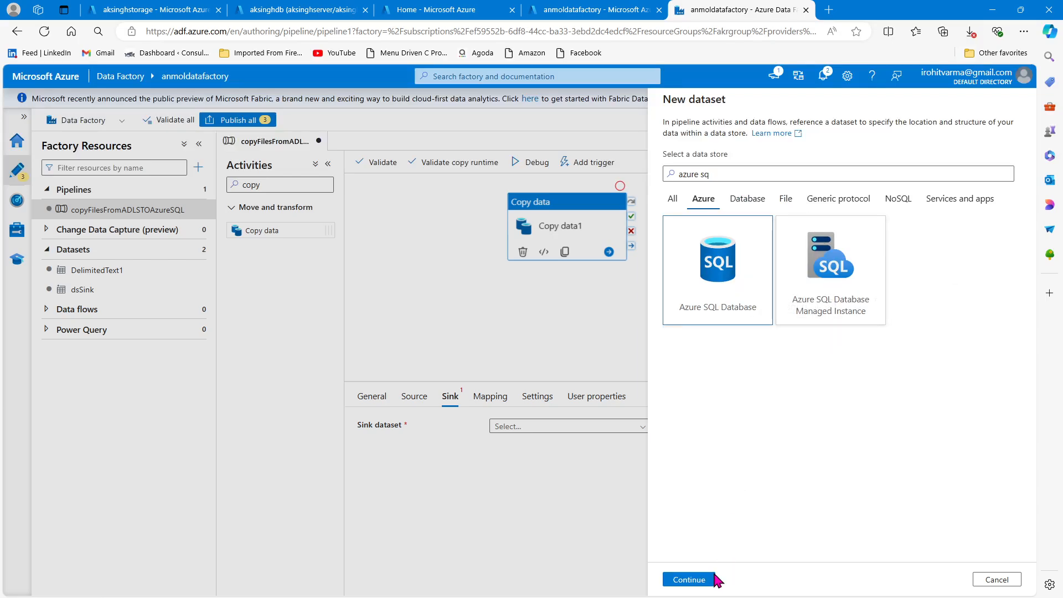
left_click(688, 580)
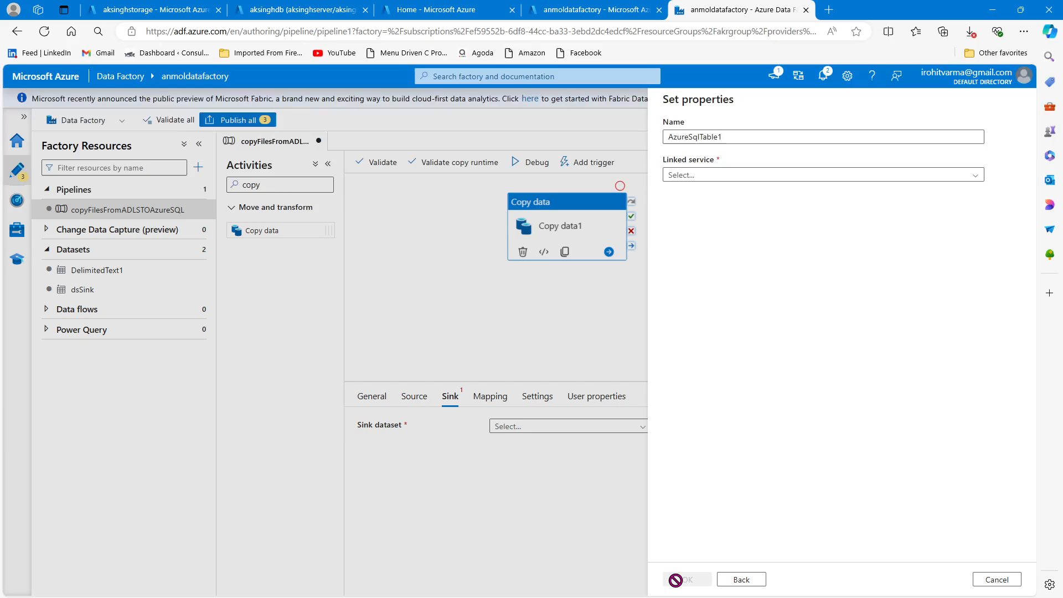
- Configure the sink dataset with the AzureSqlConn linked service and manual table entry, and create it
left_click(960, 176)
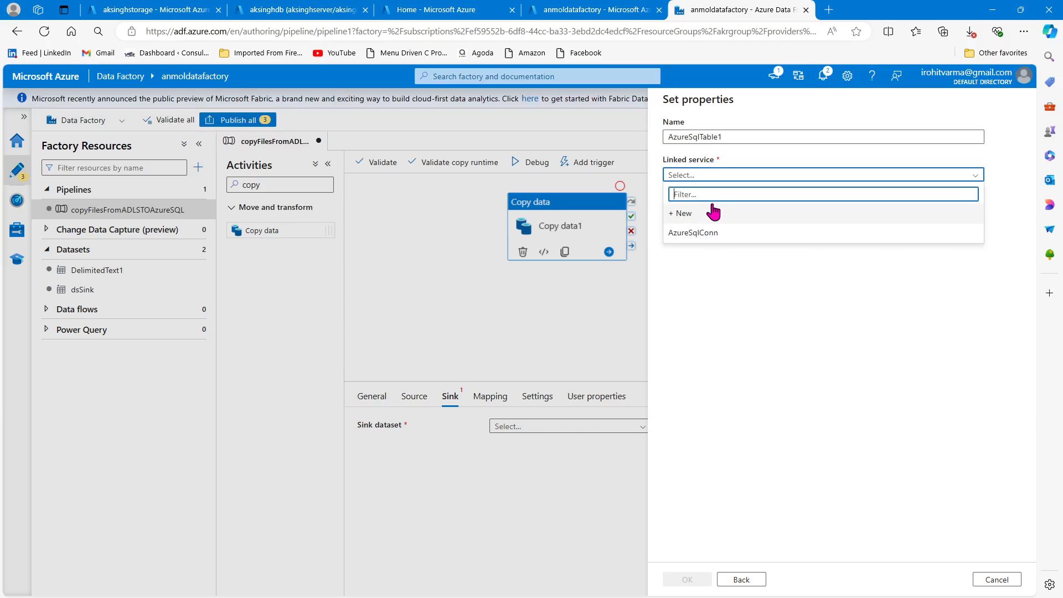
left_click(738, 234)
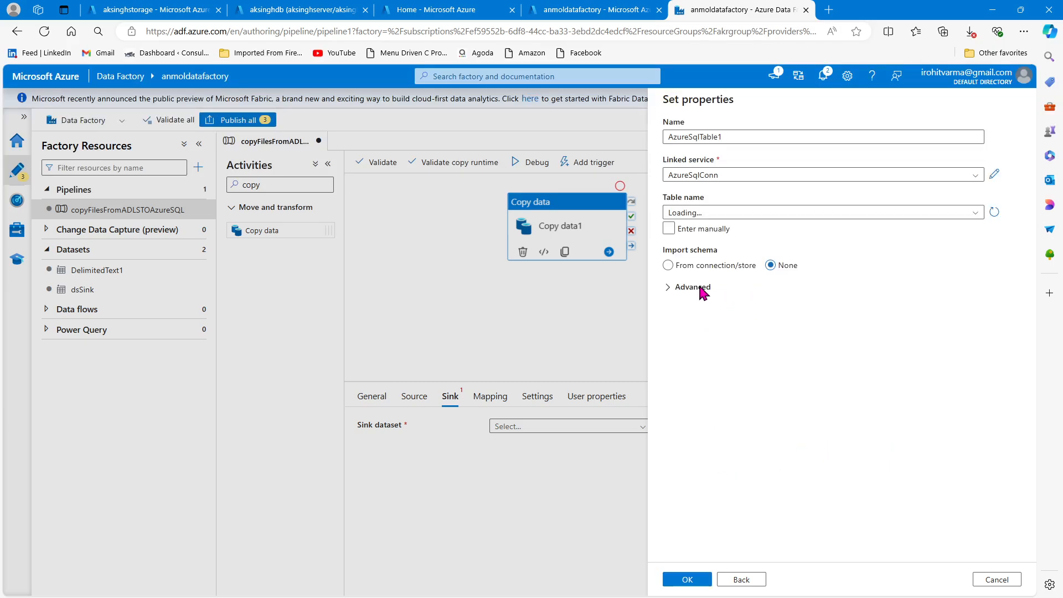
left_click(703, 229)
left_click(688, 580)
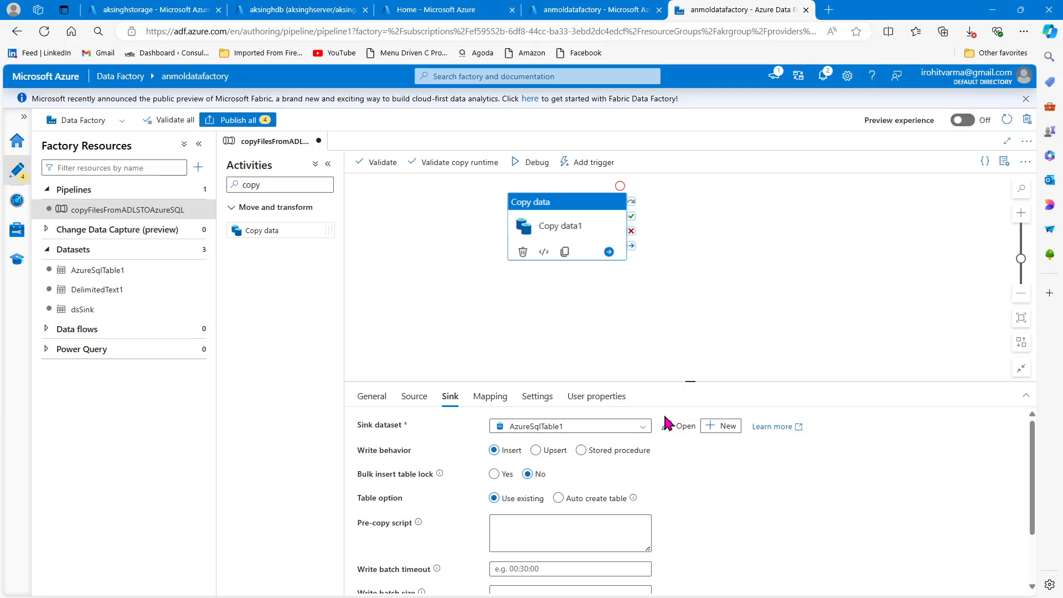
- Open the sink dataset and set its table to schema dbo and table name emp2
left_click(679, 430)
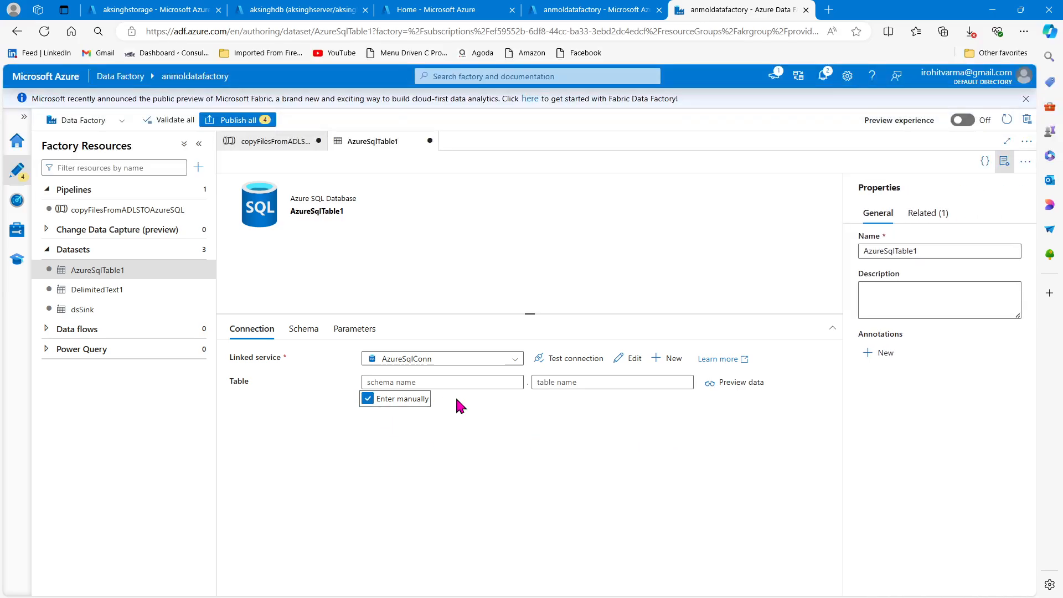
left_click(472, 383)
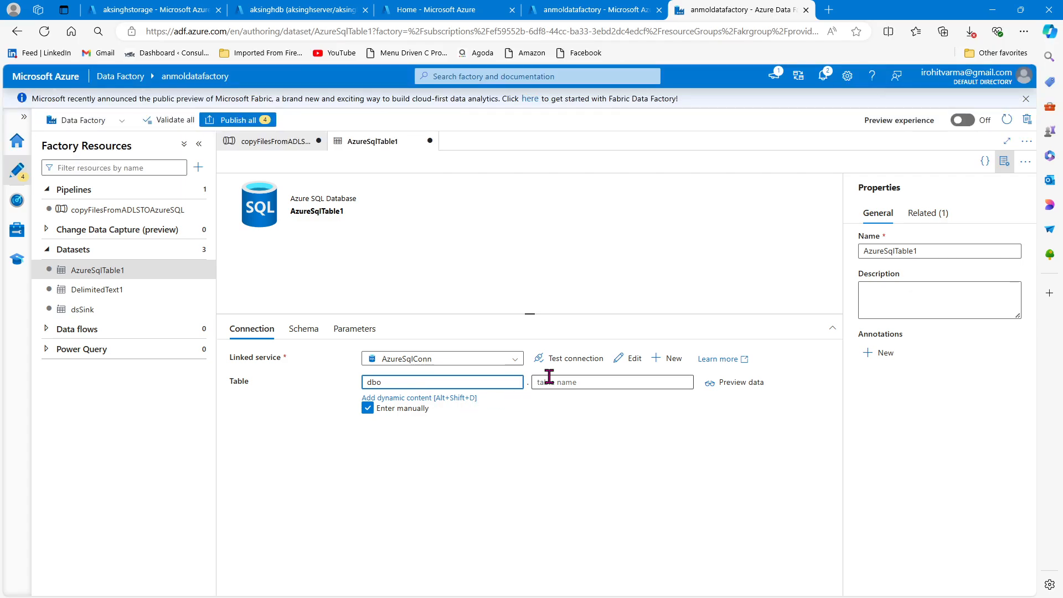
left_click(569, 382)
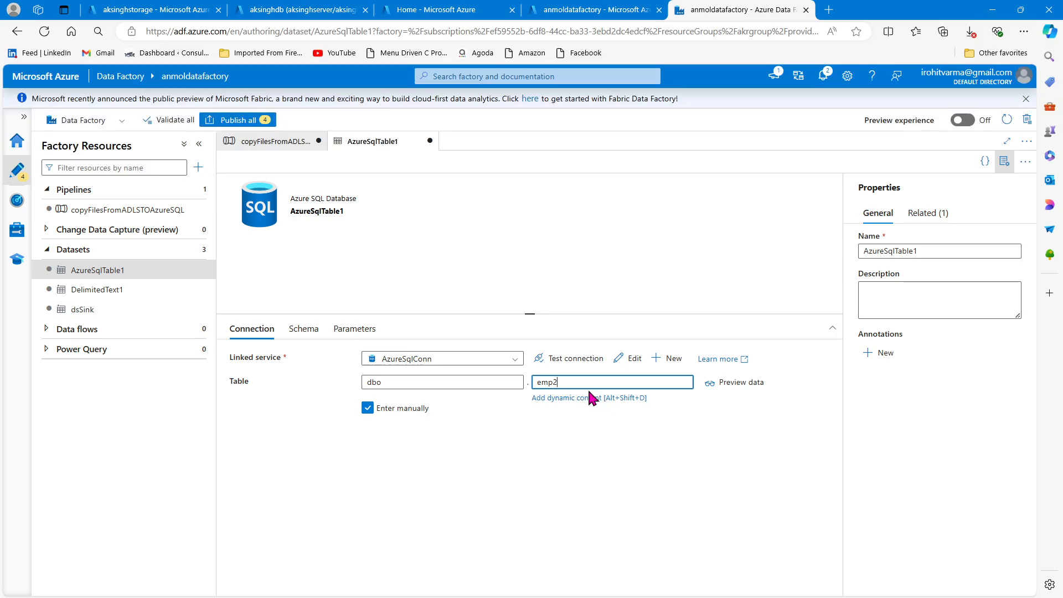
left_click(557, 454)
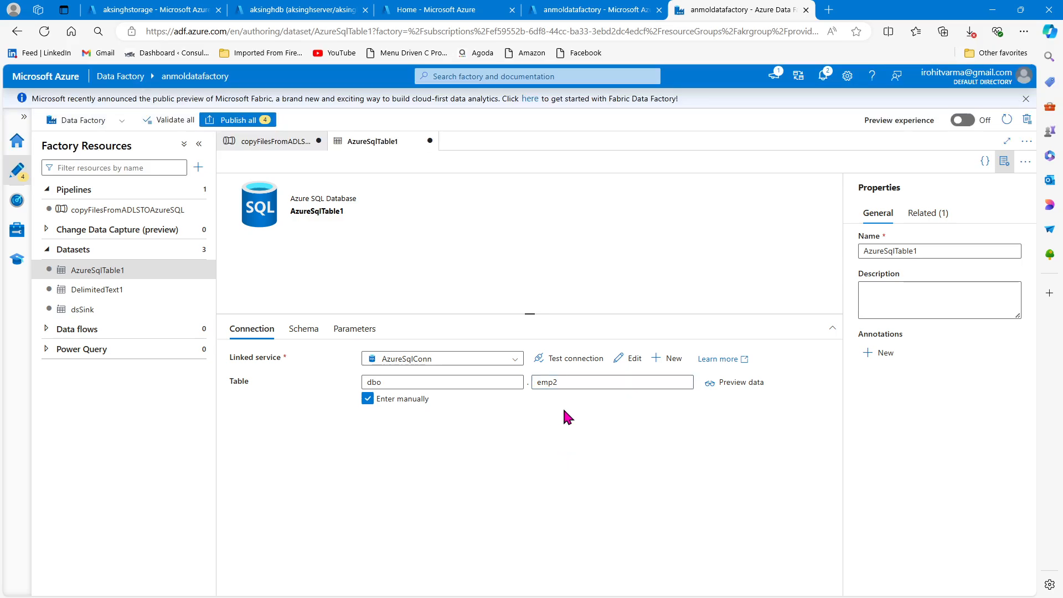
- Review the copy activity's source and sink settings and the sink dataset's table, ending back on the pipeline
left_click(279, 145)
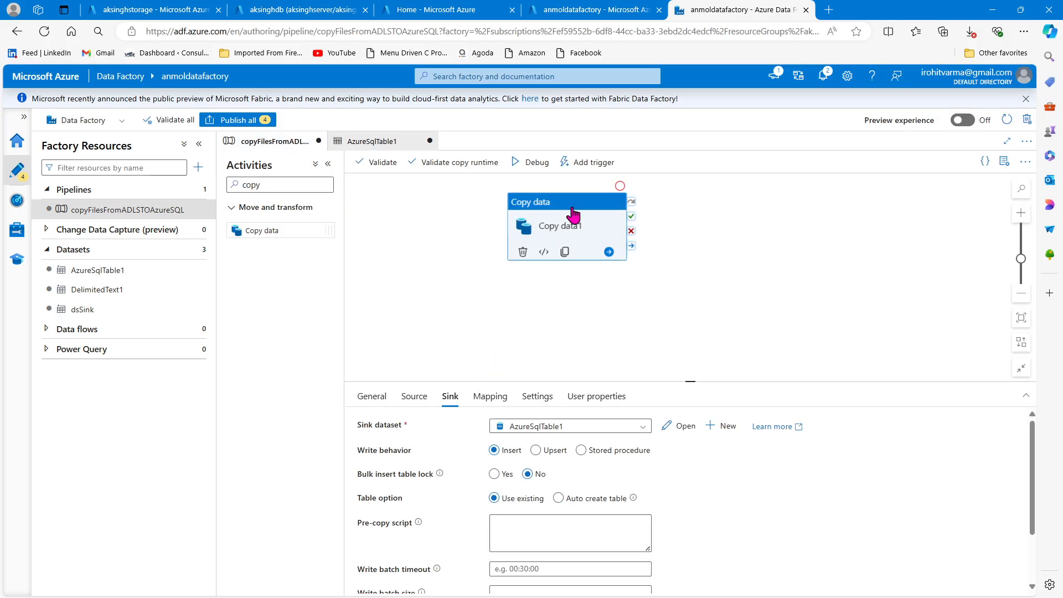
left_click(567, 227)
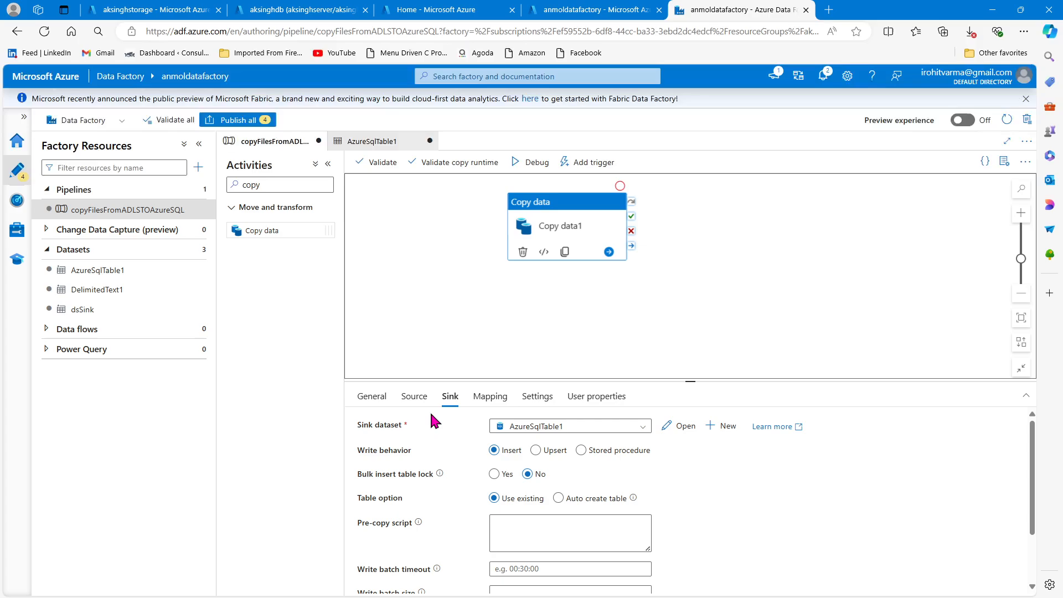
left_click(416, 399)
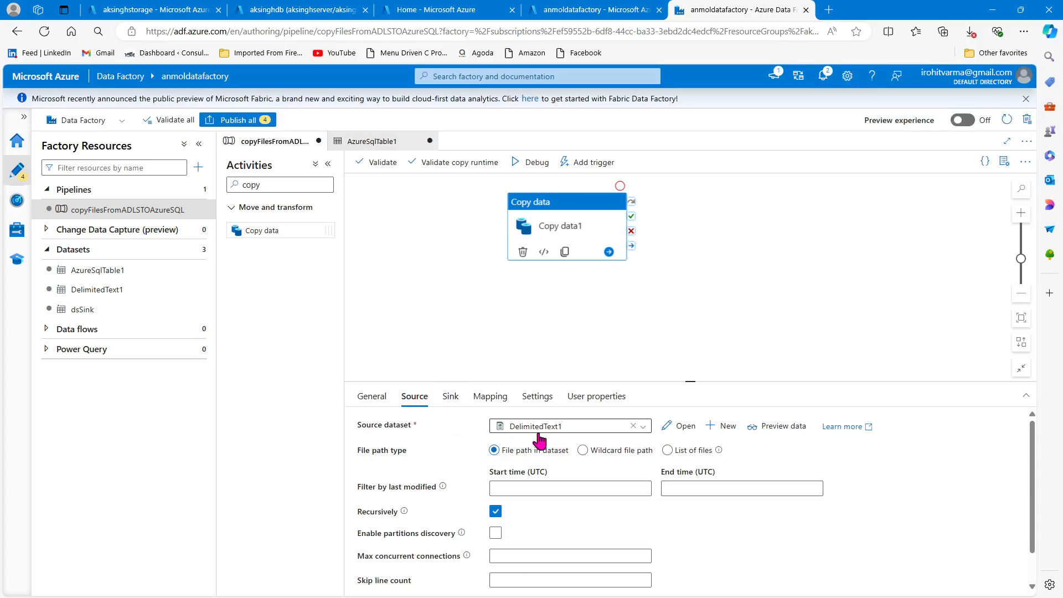
left_click(451, 398)
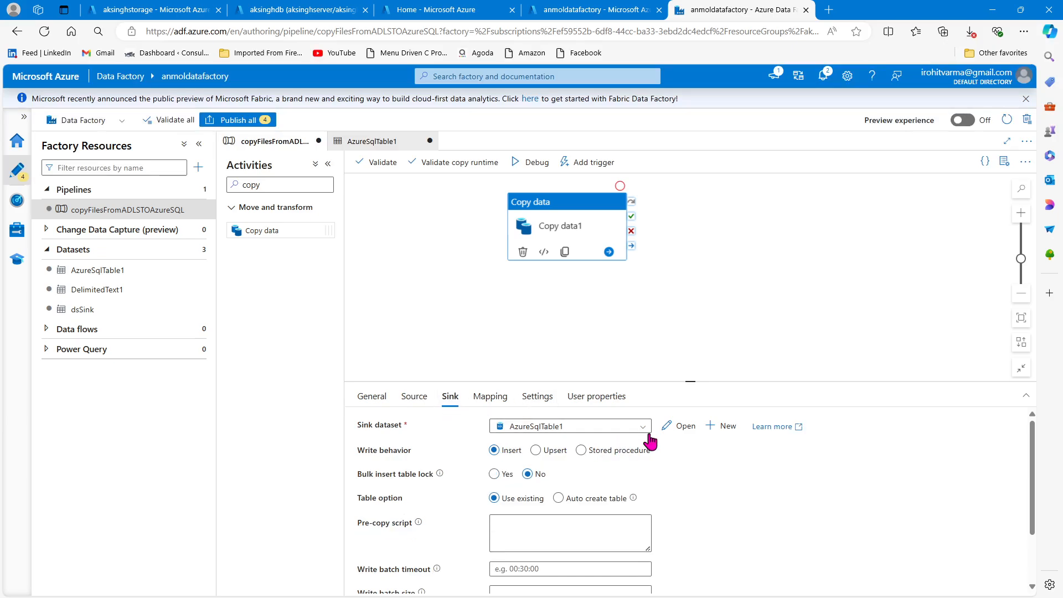
left_click(681, 427)
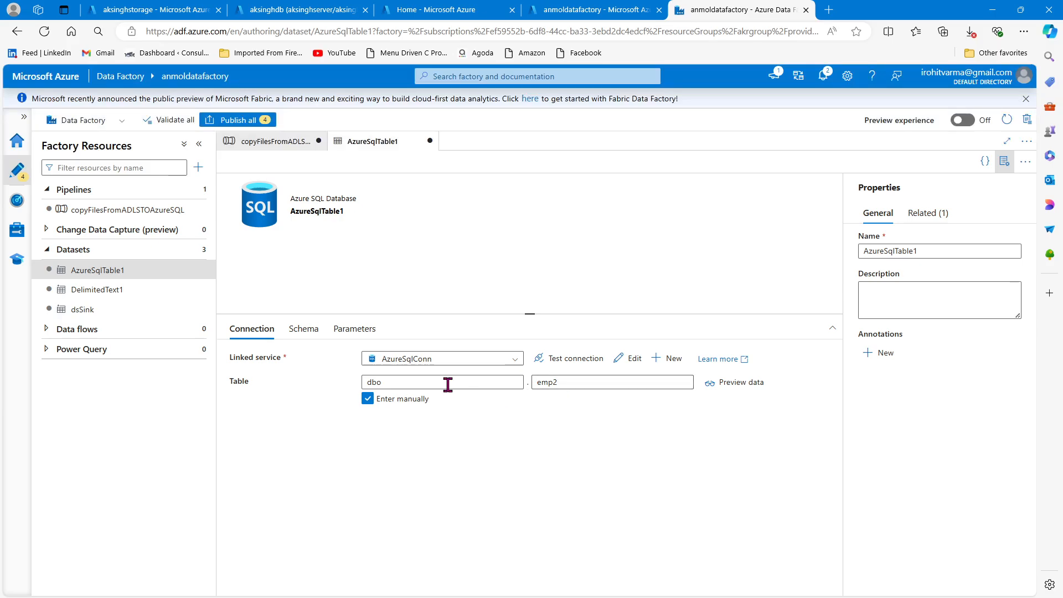
left_click(271, 141)
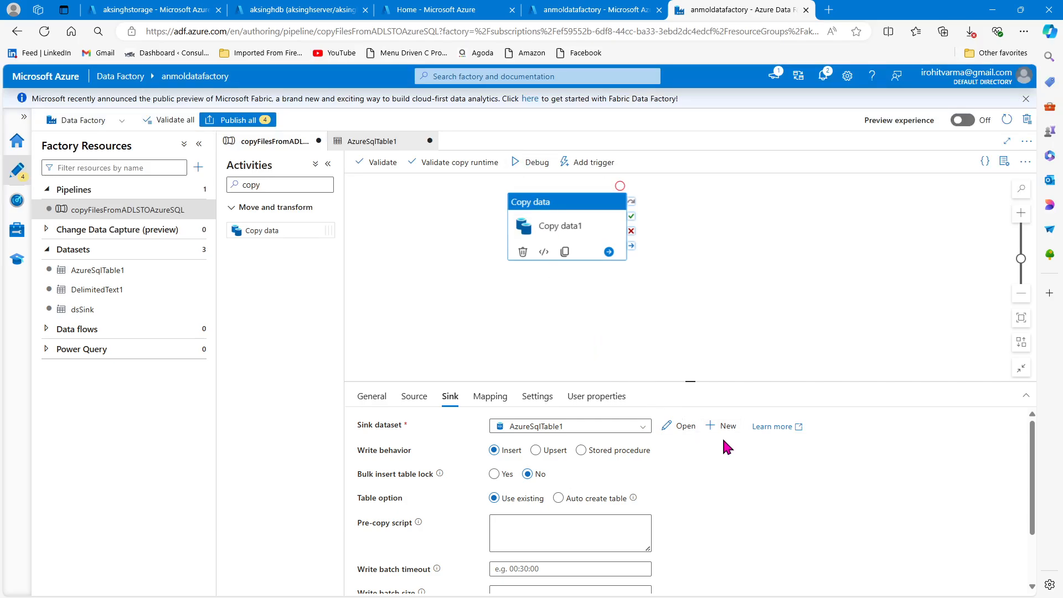
- Check the remaining sink options and start a debug run of the copyFilesFromADLSTOAzureSQL pipeline
scroll(712, 437, "down", 2)
left_click(527, 165)
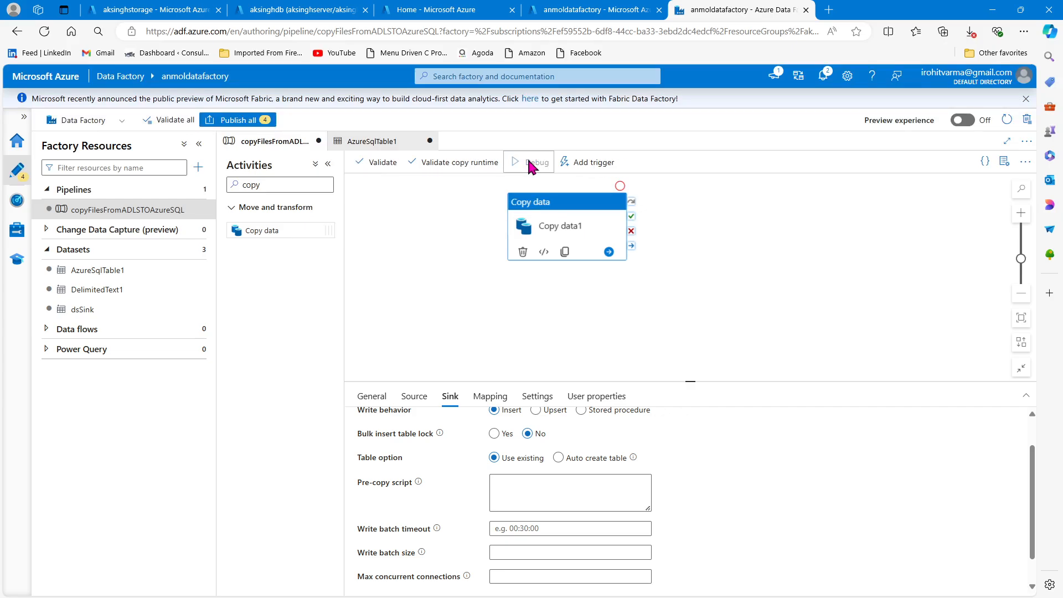
left_click(475, 315)
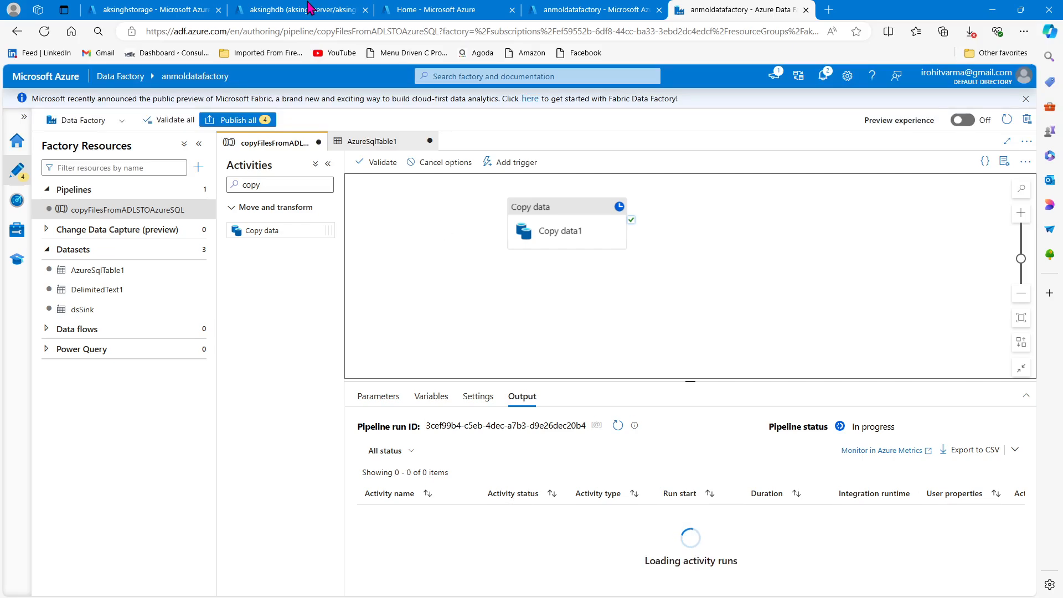
- Open the query editor of the aksinghdb SQL database and log in with SQL server authentication, entering the account password
left_click(288, 6)
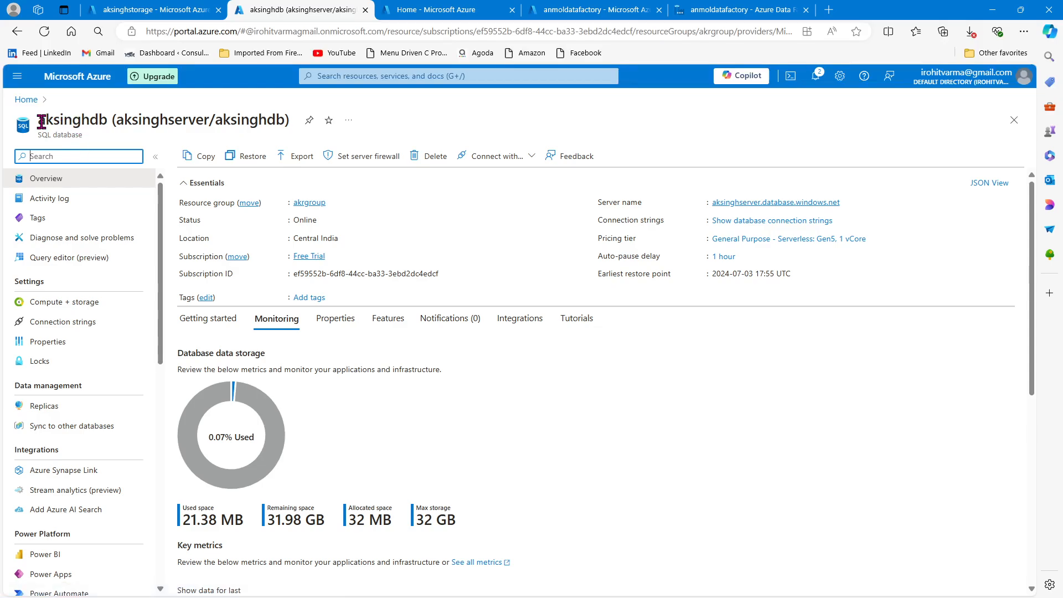
left_click_drag(39, 120, 99, 121)
left_click(104, 259)
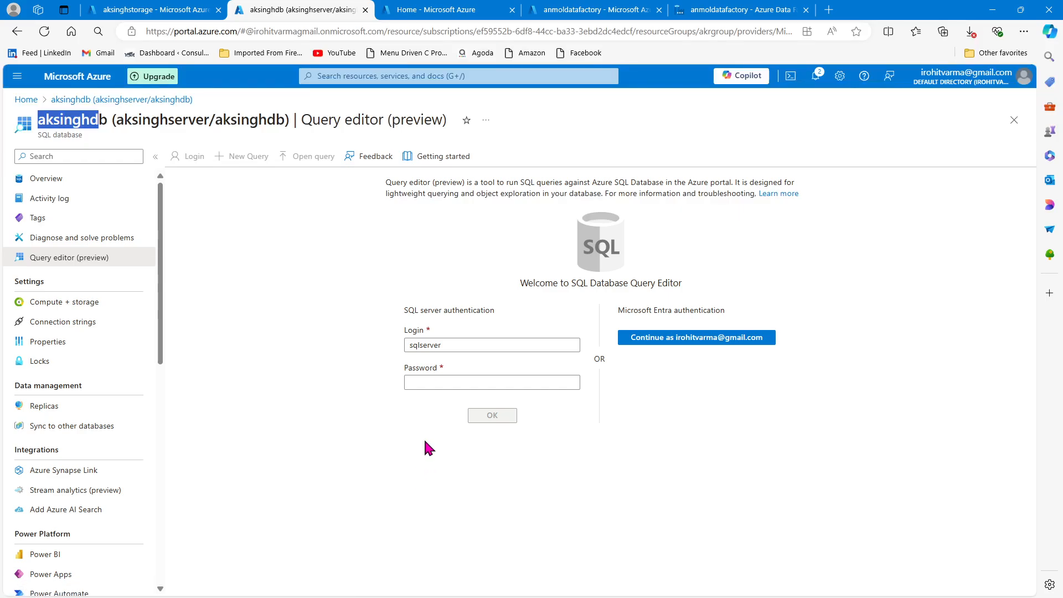
left_click(425, 382)
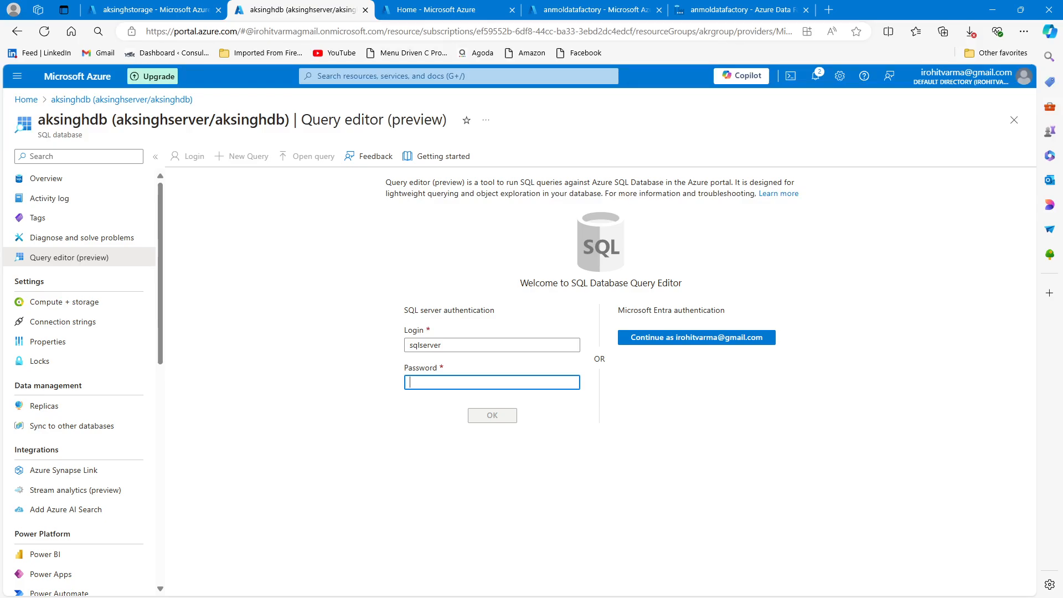
key("alt+Tab")
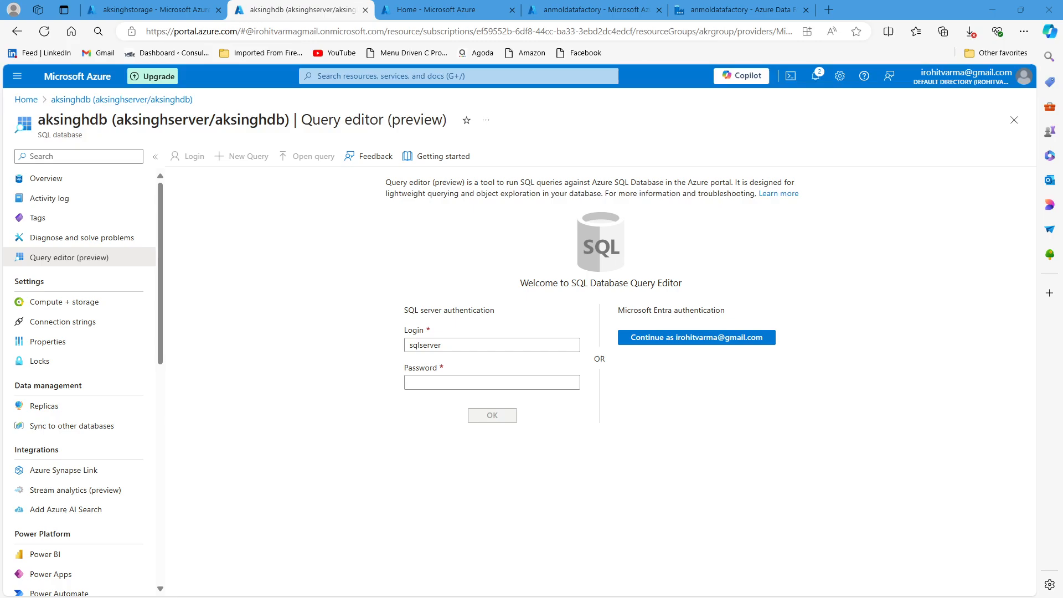
left_click(487, 382)
key("ctrl+v")
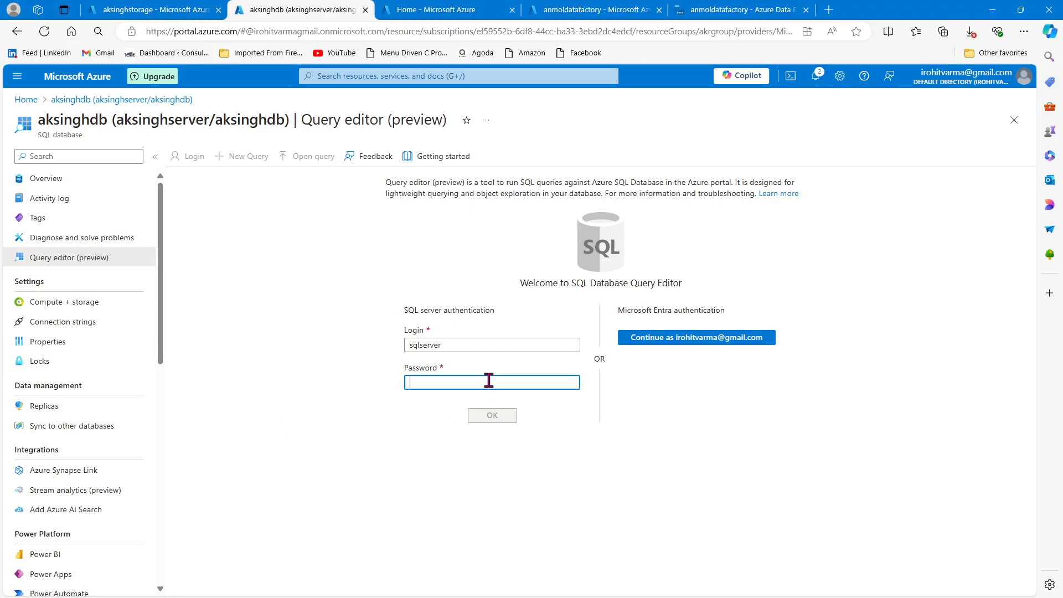
left_click(492, 416)
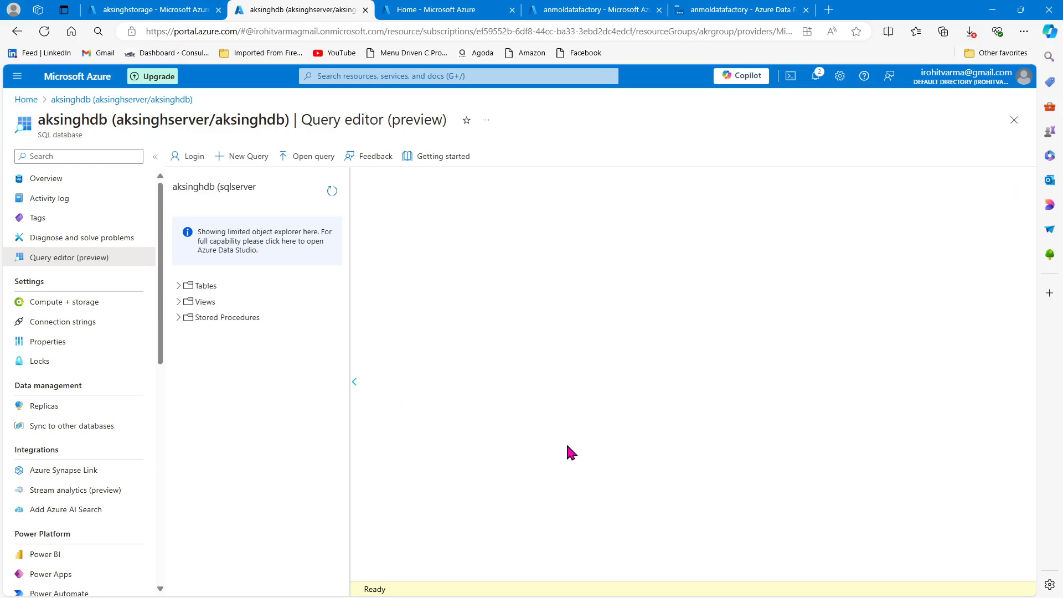
- Expand the database's tables and view the top 1000 rows of dbo.emp
left_click(178, 285)
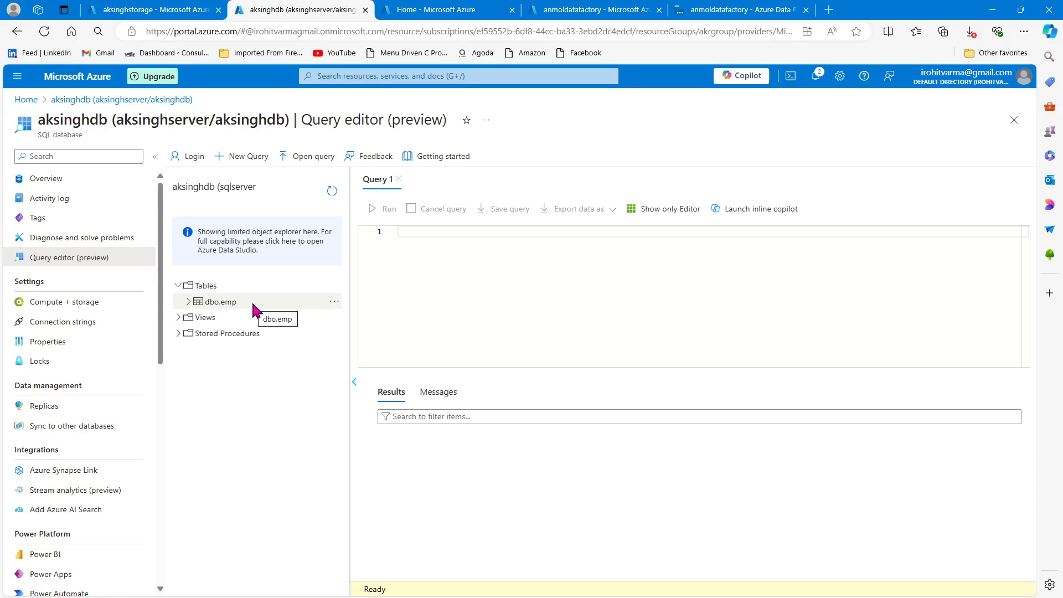
left_click(335, 302)
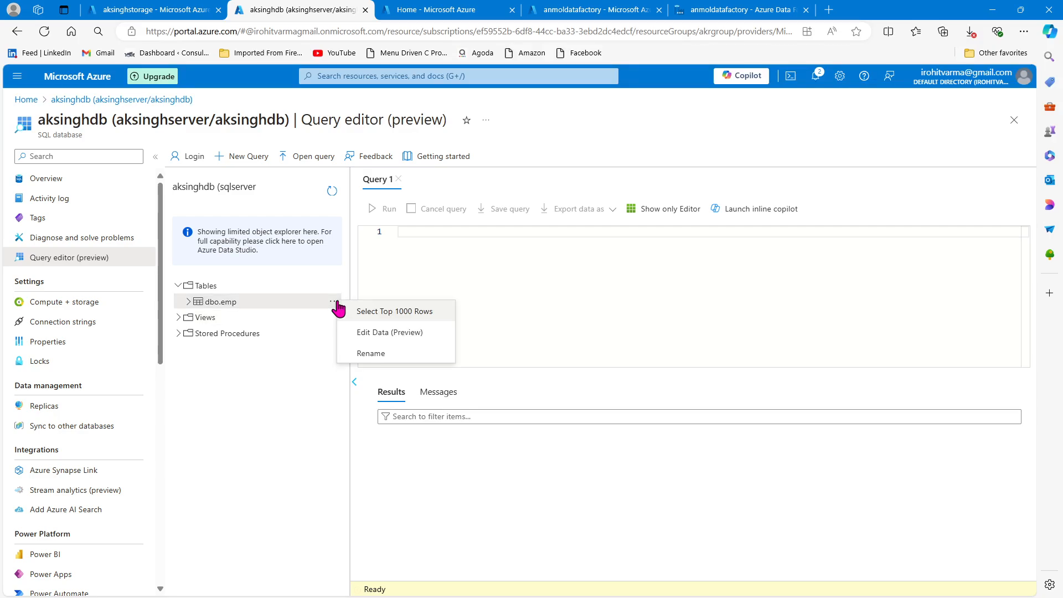
left_click(407, 311)
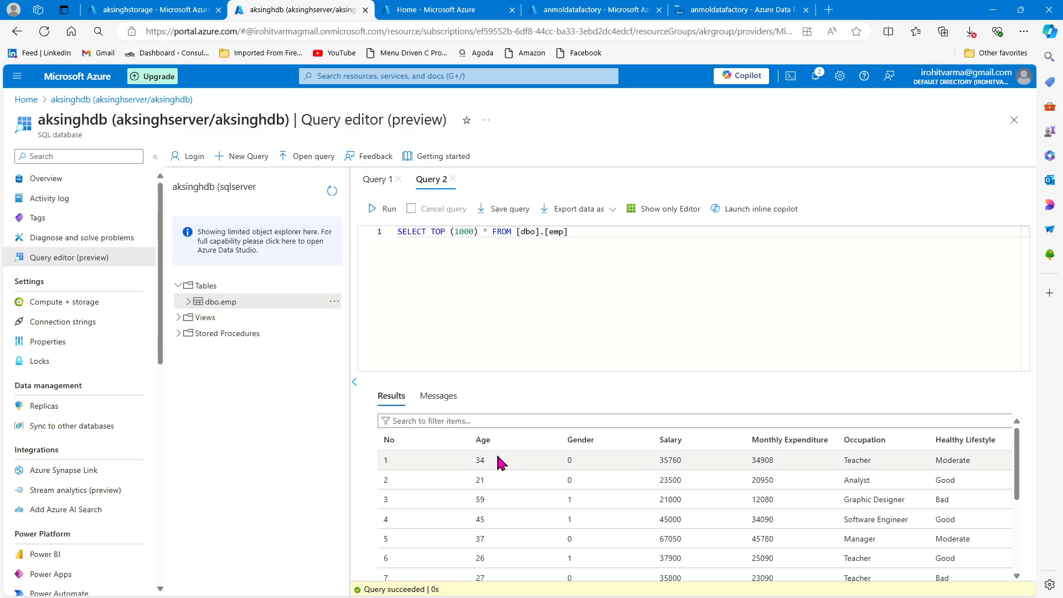
scroll(600, 487, "down", 3)
scroll(596, 483, "up", 3)
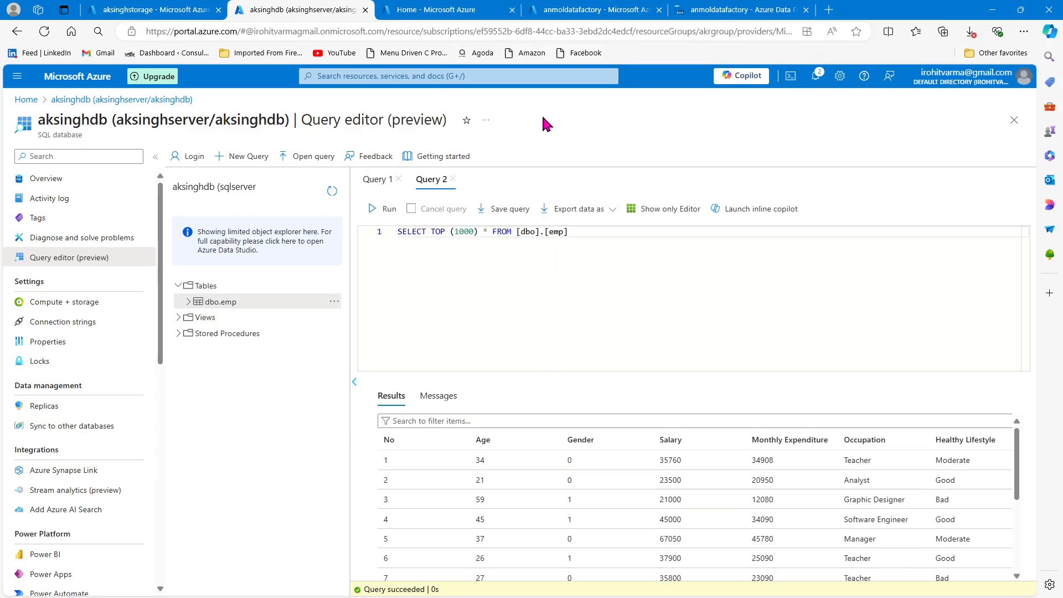
- Return to the data factory pipeline and set the Copy data1 sink's table option to Auto create table
left_click(736, 8)
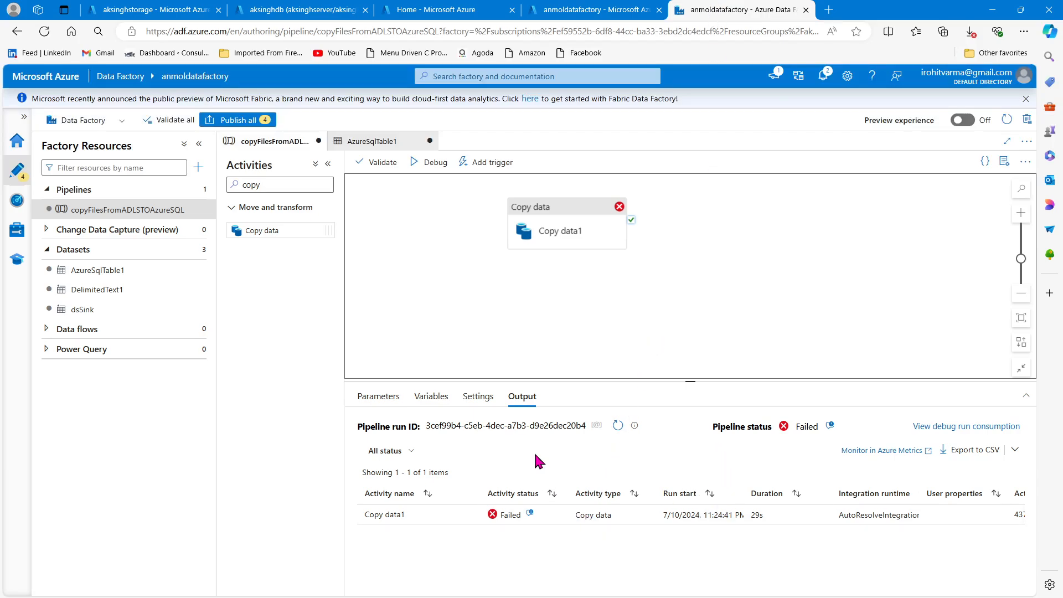
left_click(557, 230)
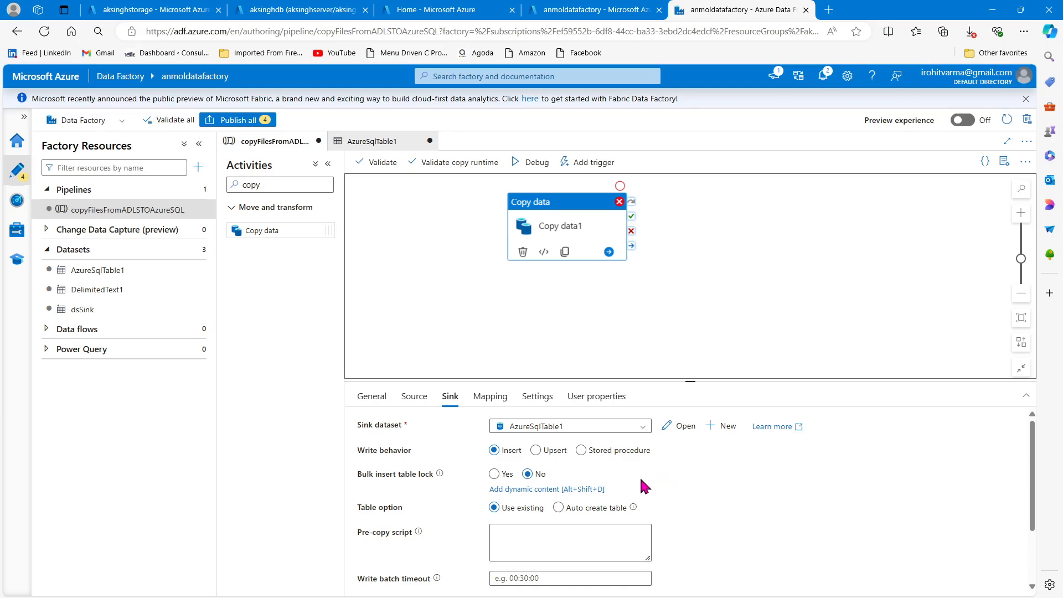
scroll(692, 459, "down", 1)
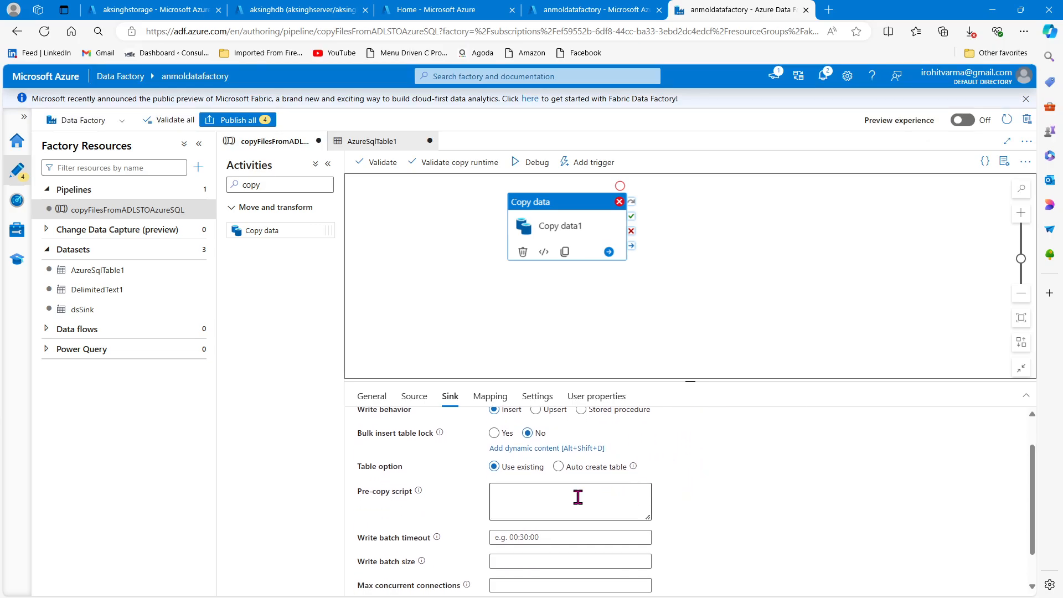
scroll(459, 491, "up", 1)
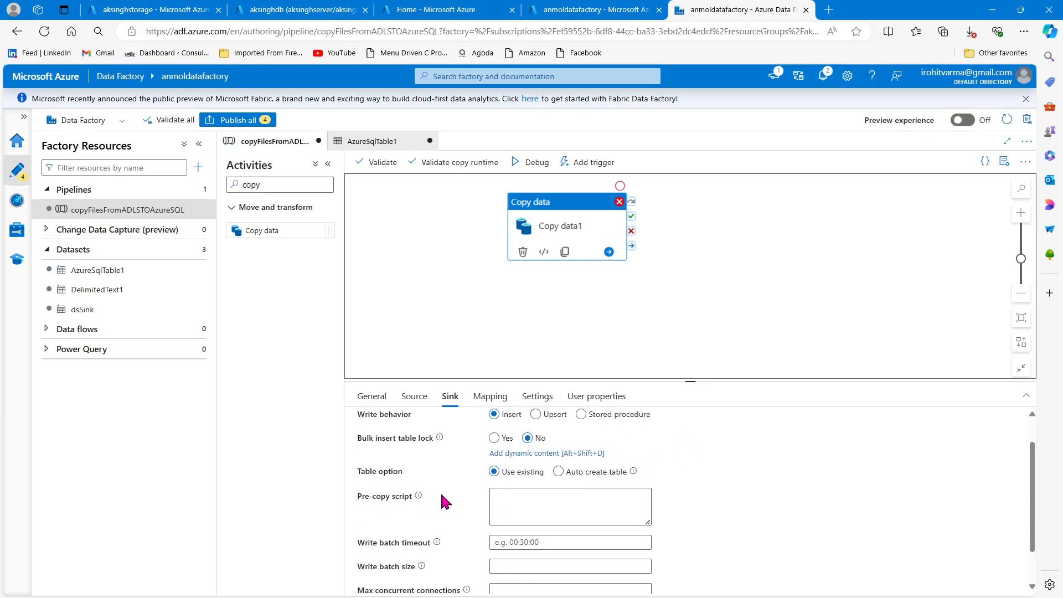
left_click(441, 492)
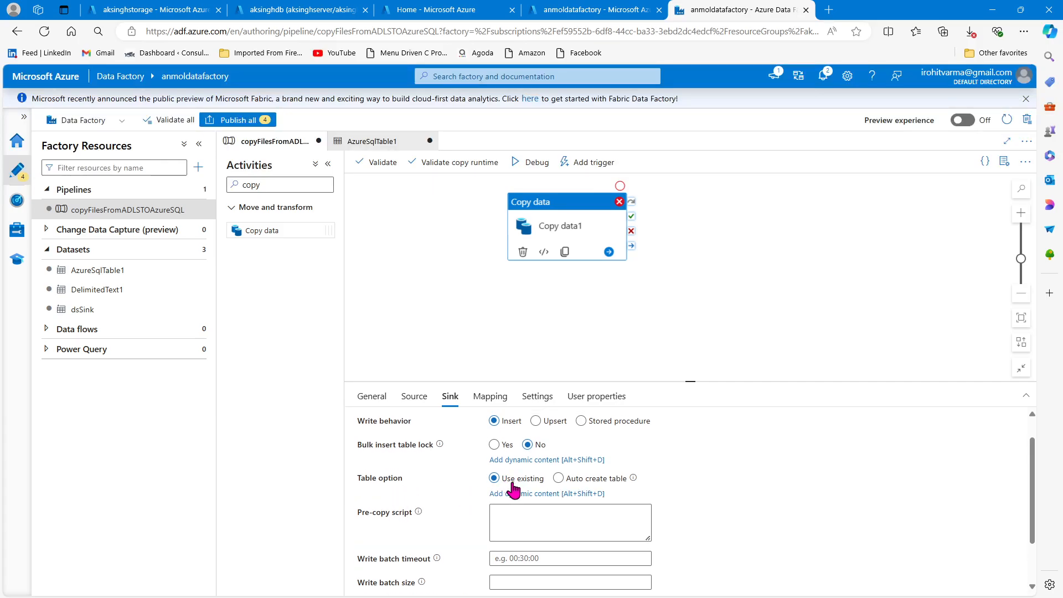
left_click(558, 478)
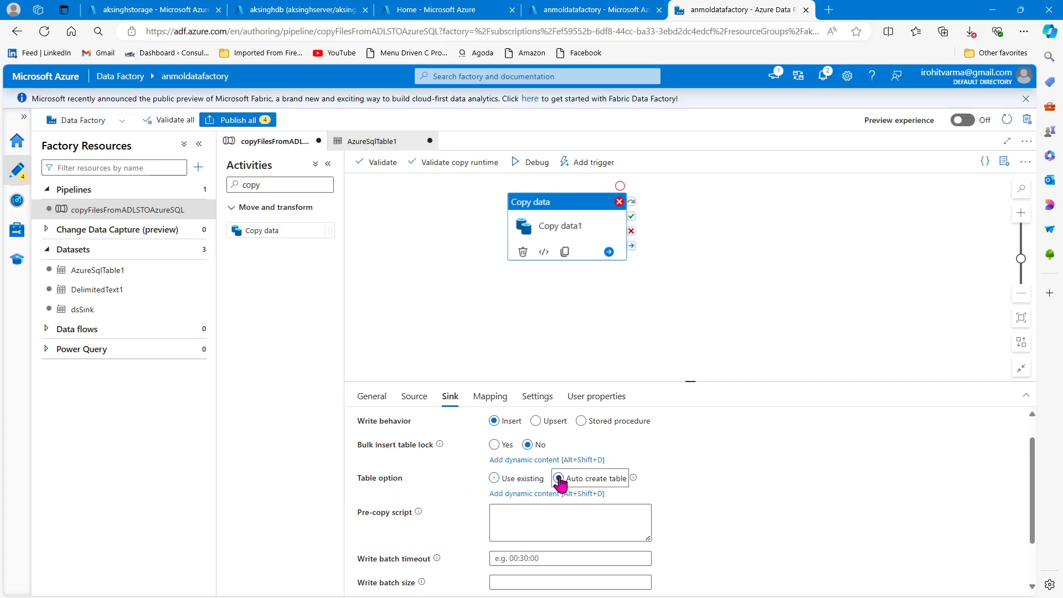
scroll(692, 483, "up", 1)
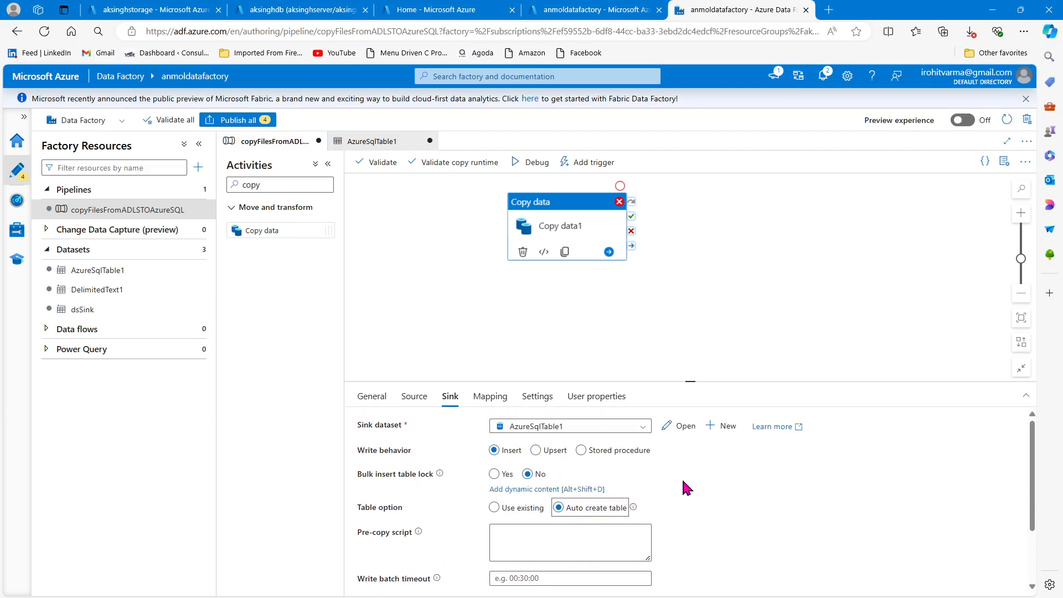
- Check the sink dataset's table settings, rerun the copyFilesFromADLSTOAzureSQL pipeline in debug mode, and check the run's status
left_click(680, 427)
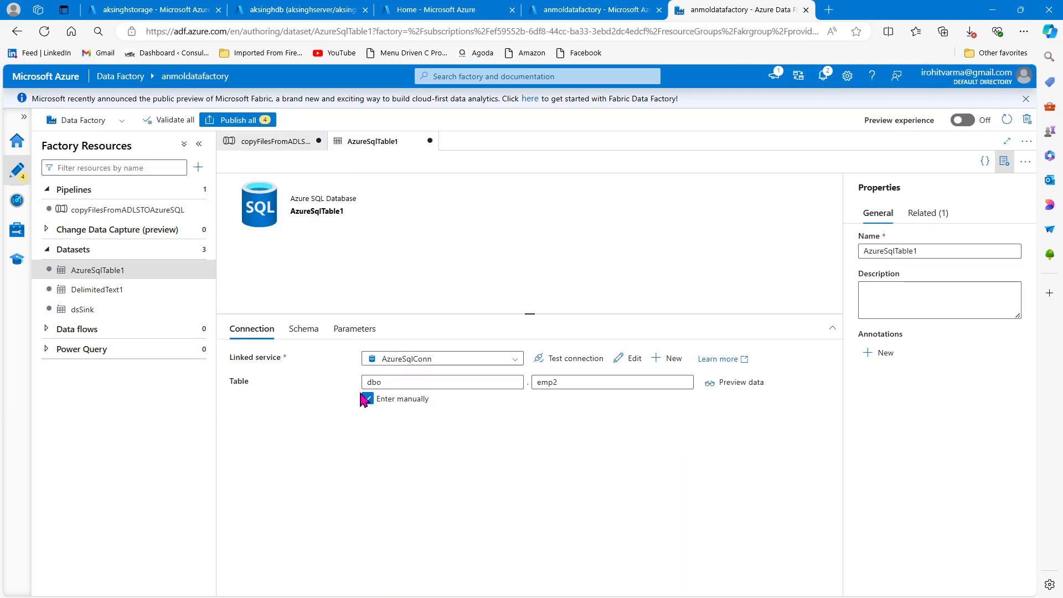
left_click(256, 142)
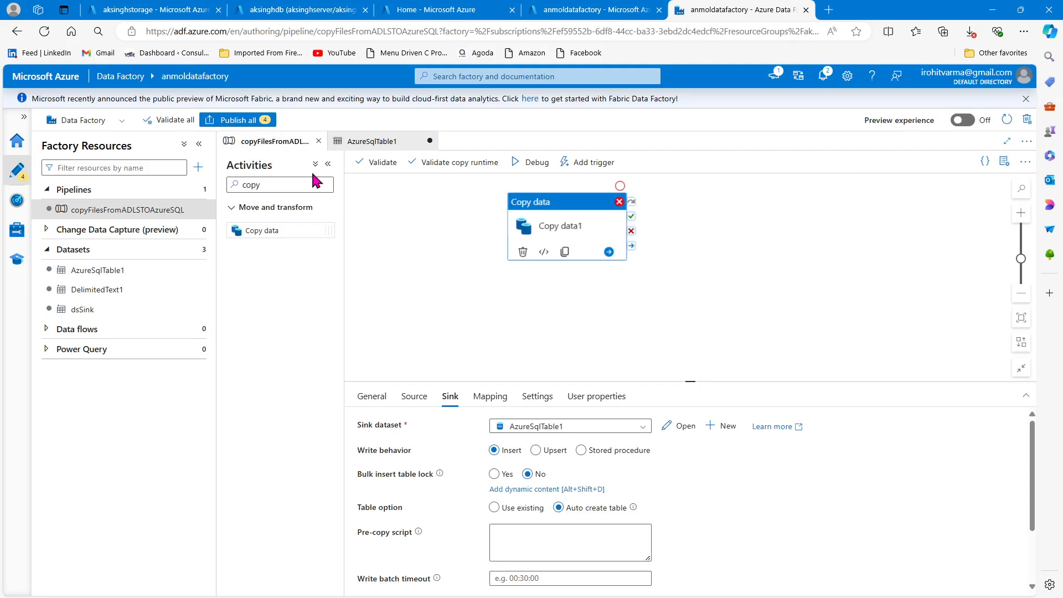
left_click(531, 162)
scroll(744, 521, "down", 1)
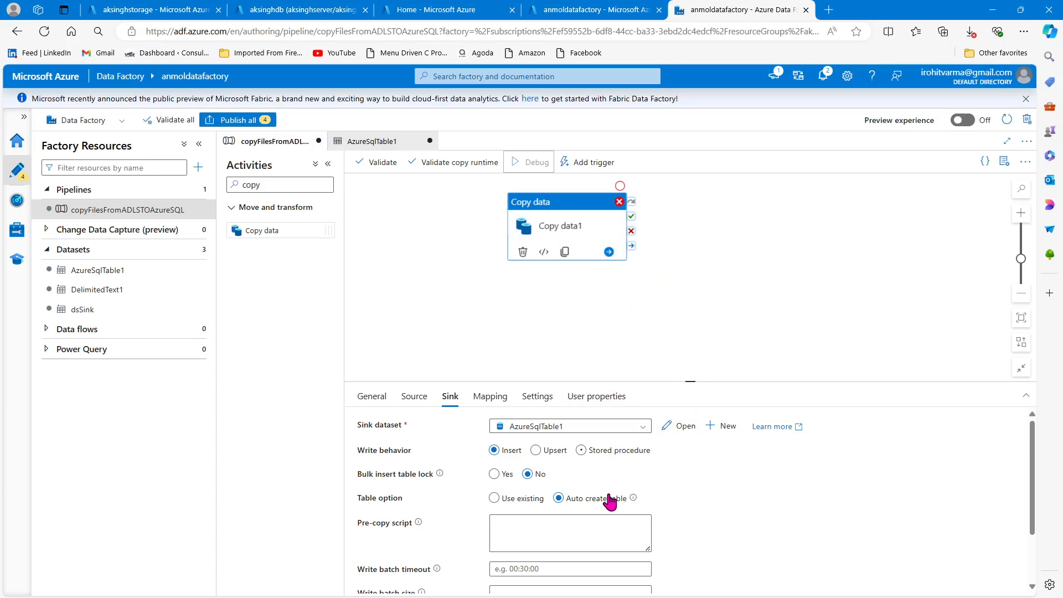
left_click(294, 9)
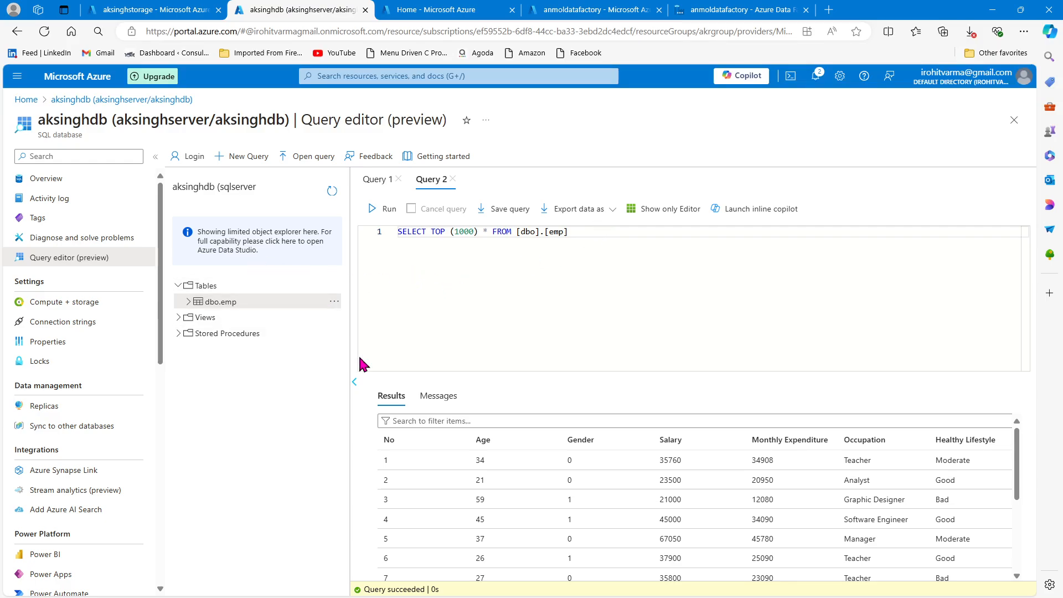
left_click(737, 10)
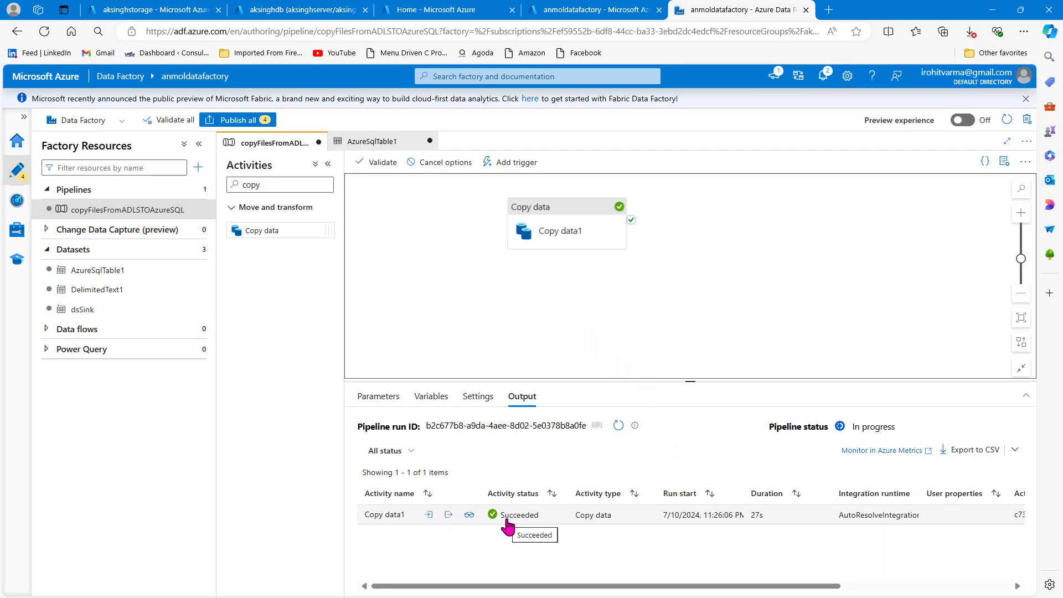
- Refresh the aksinghdb object list and view the top 1000 rows of dbo.emp2
left_click(350, 7)
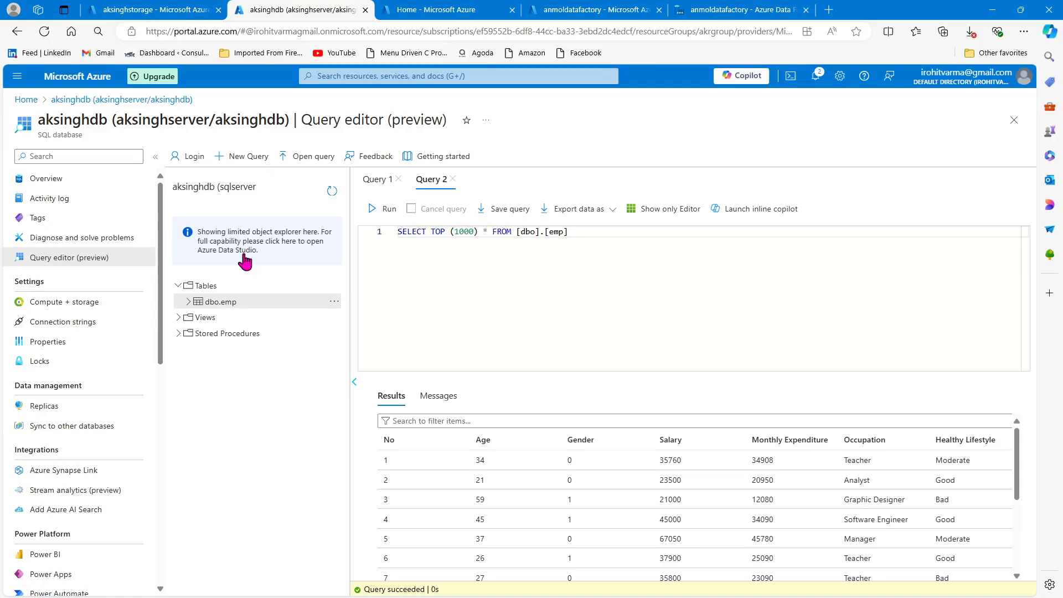
left_click(332, 192)
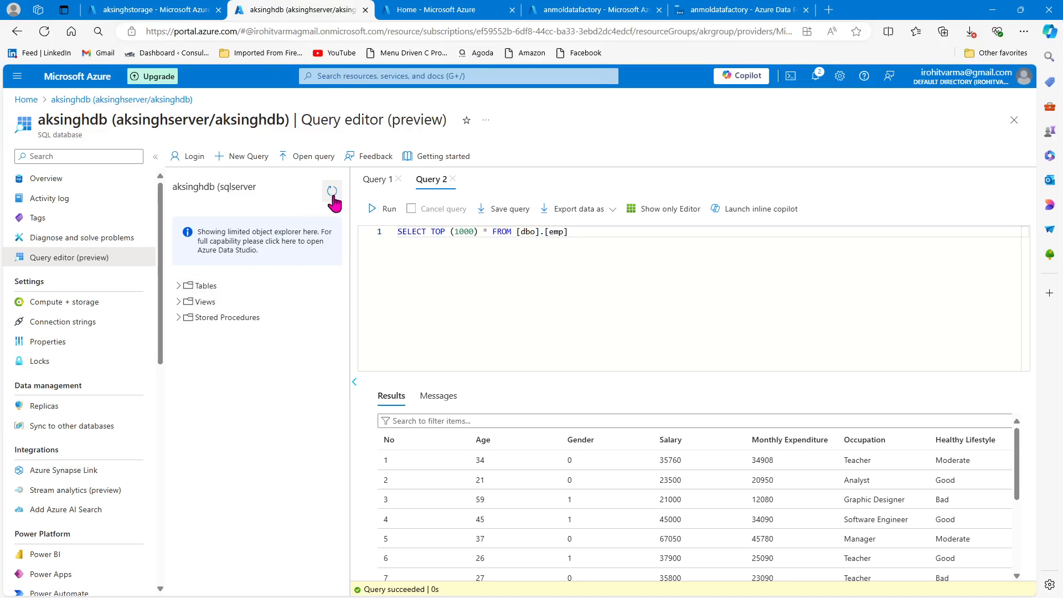
left_click(182, 286)
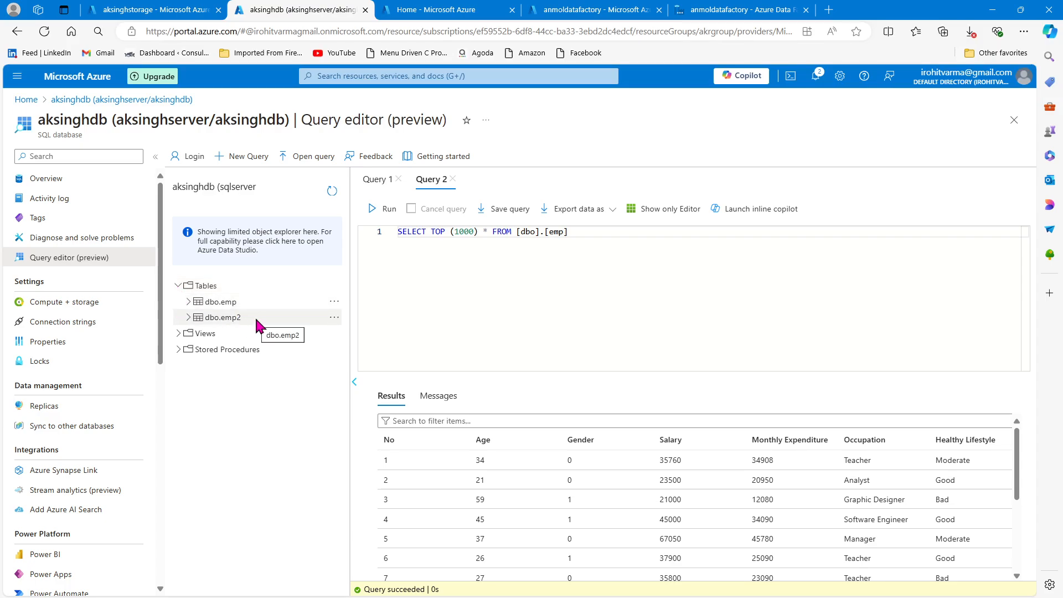
left_click(334, 317)
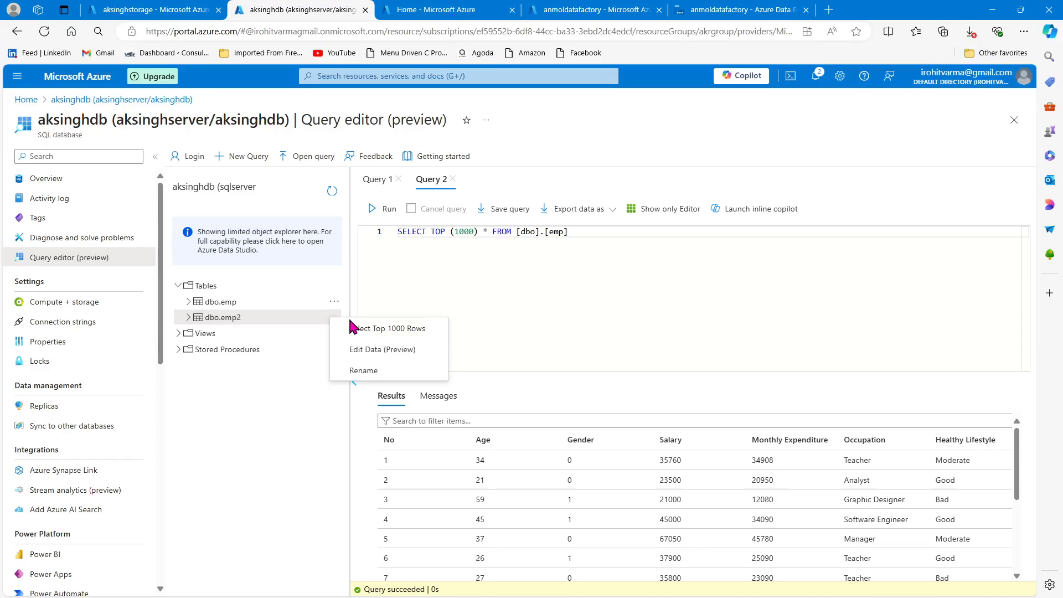
left_click(365, 328)
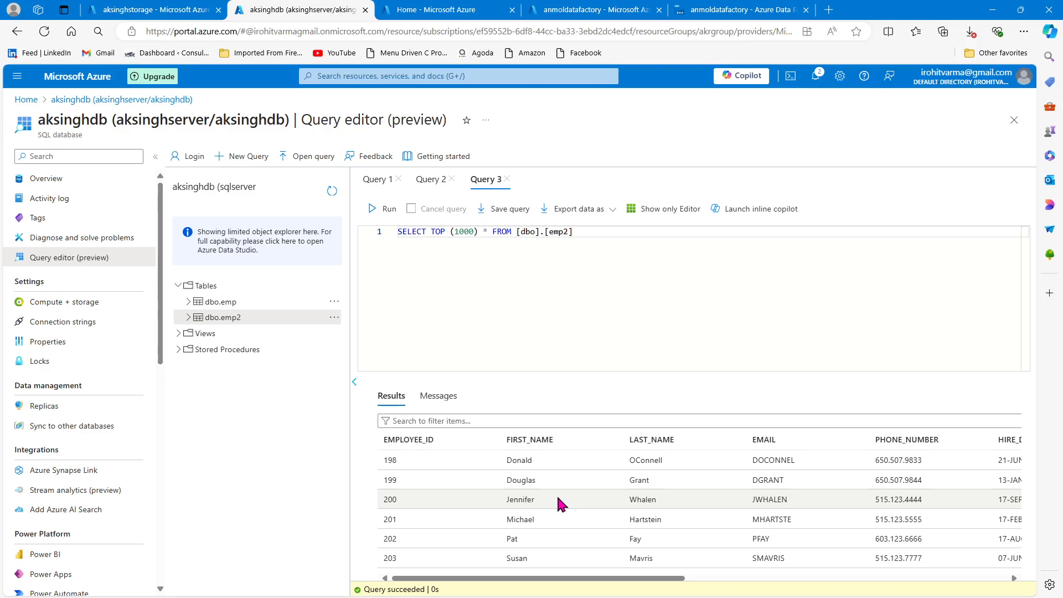
scroll(560, 503, "down", 10)
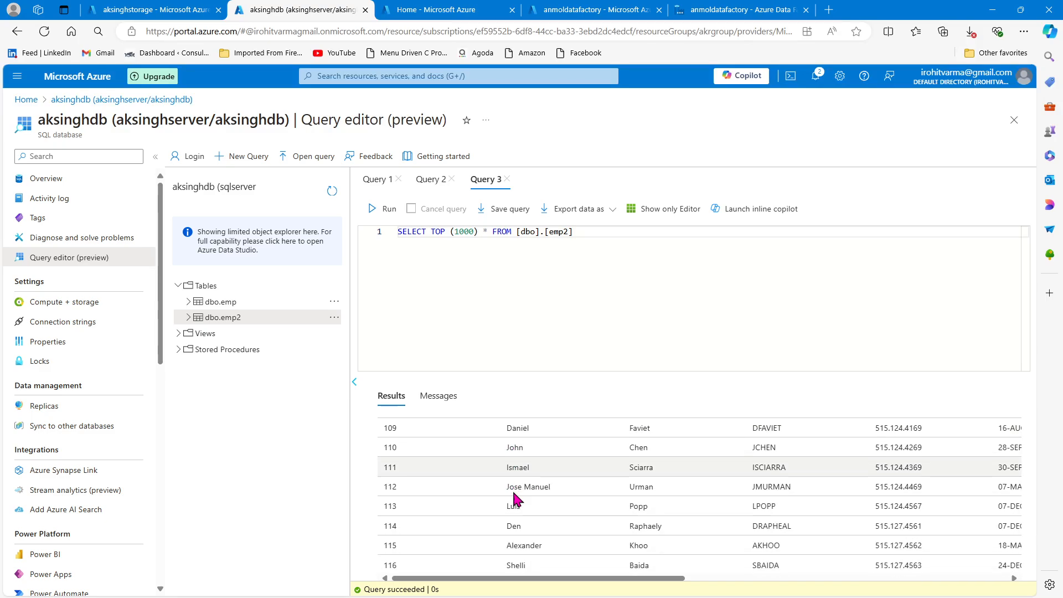
scroll(515, 489, "up", 10)
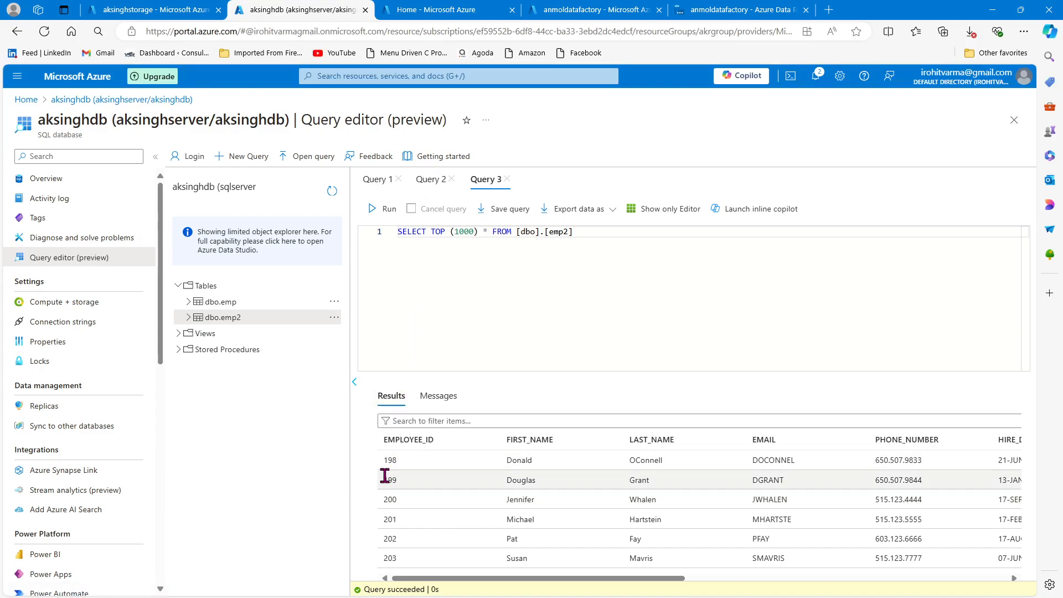
- Open employees2.csv from the aksinghstorage source container and review its header row and records for comparison with the table
left_click(155, 9)
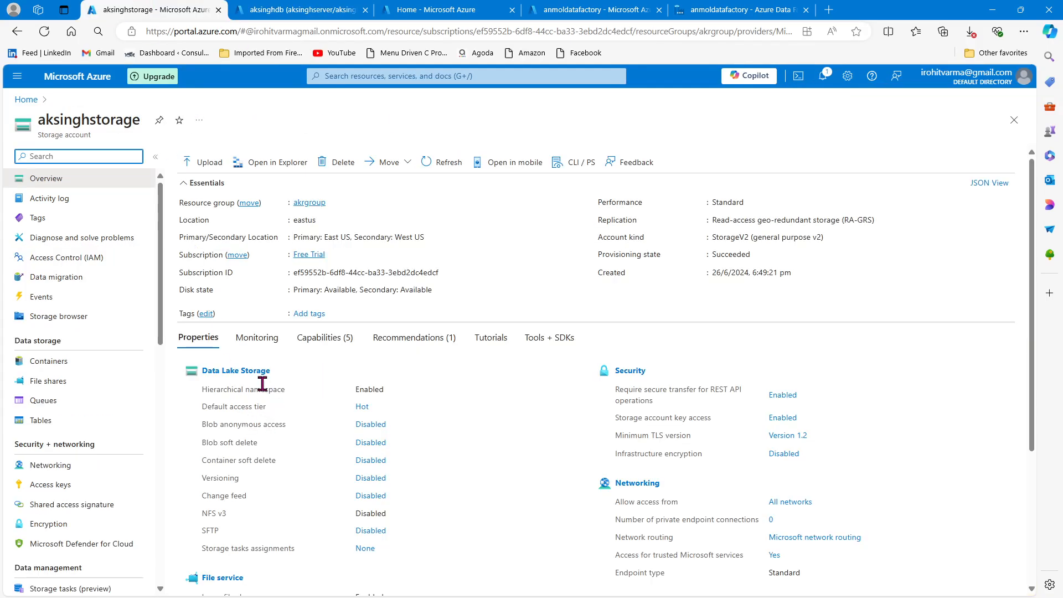
left_click(58, 361)
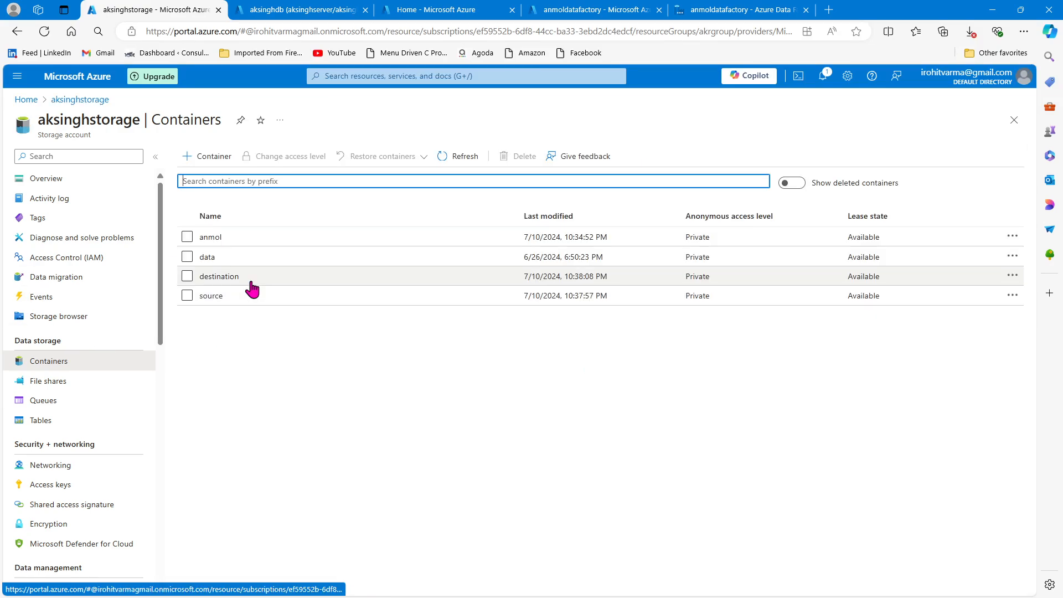
left_click(213, 299)
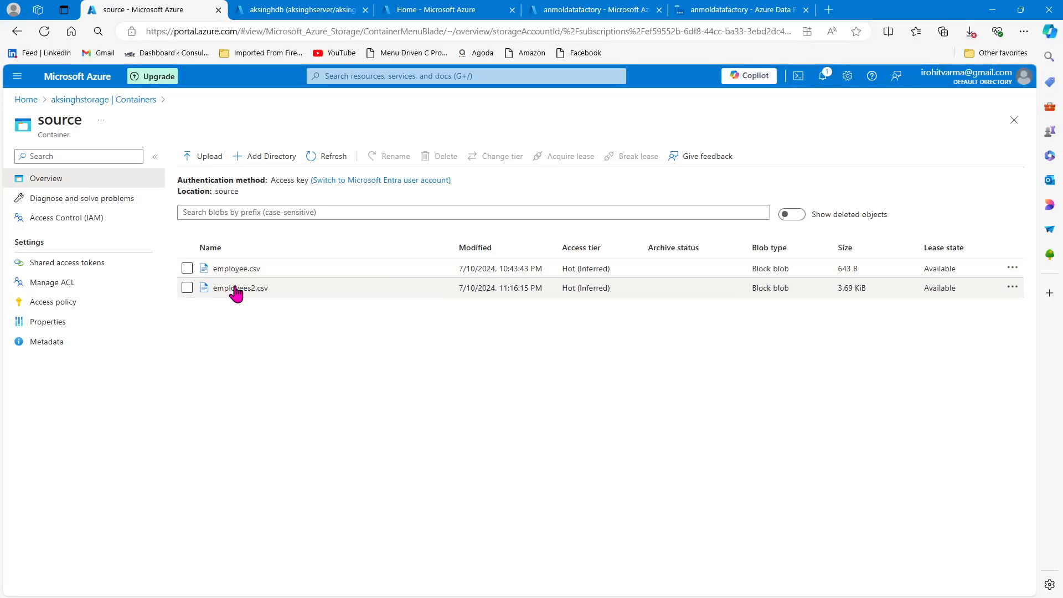
left_click(241, 288)
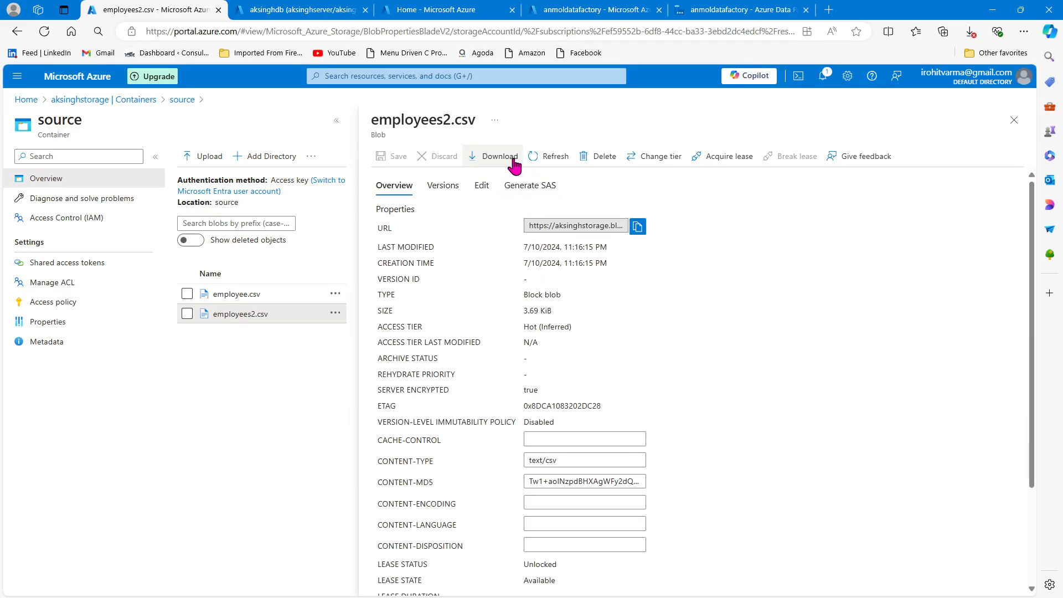
left_click(482, 191)
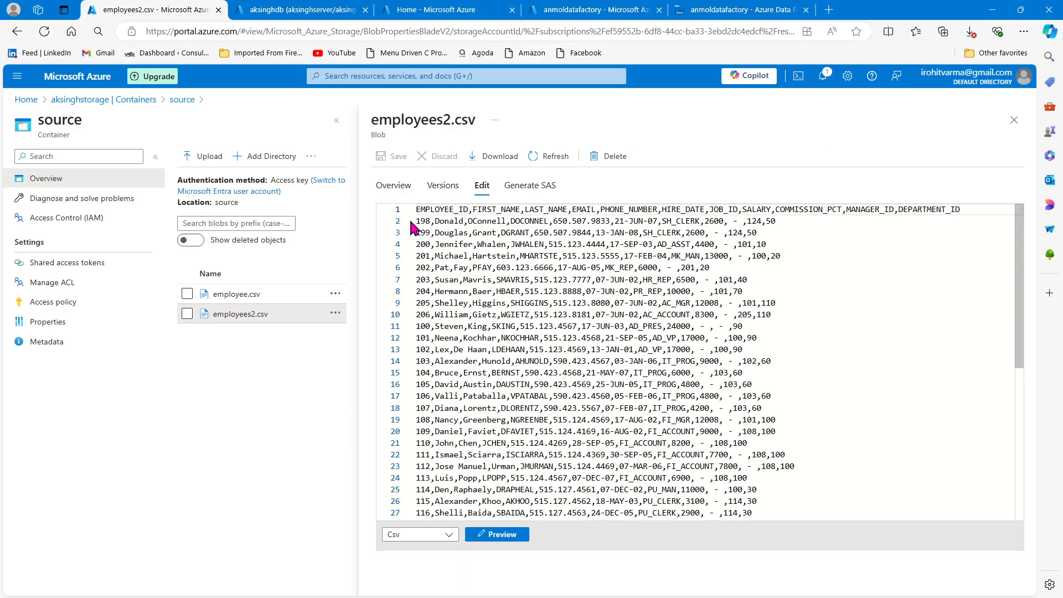
left_click_drag(417, 224, 422, 217)
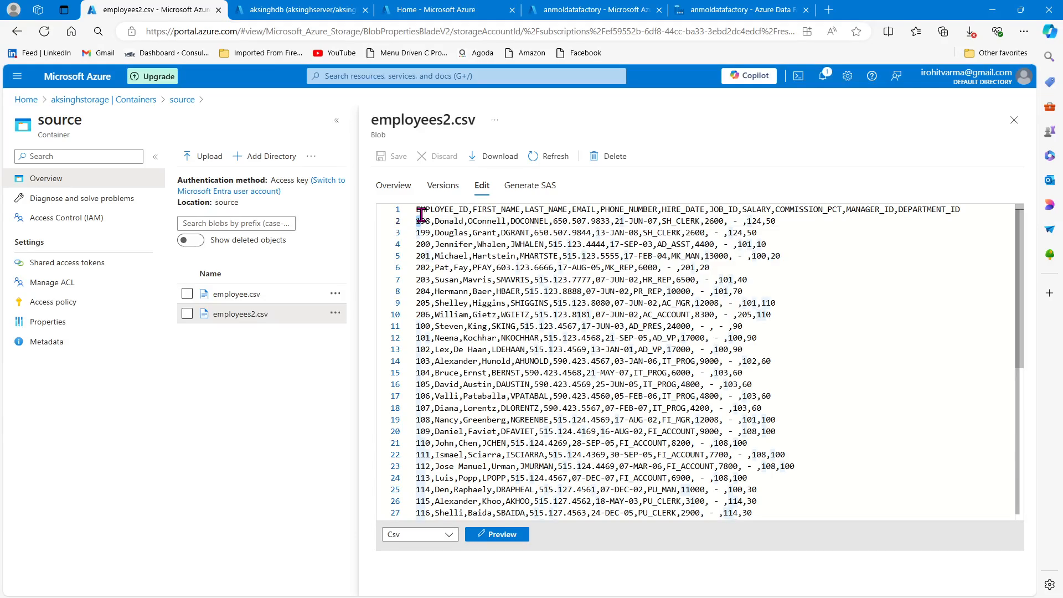
left_click_drag(985, 207, 415, 209)
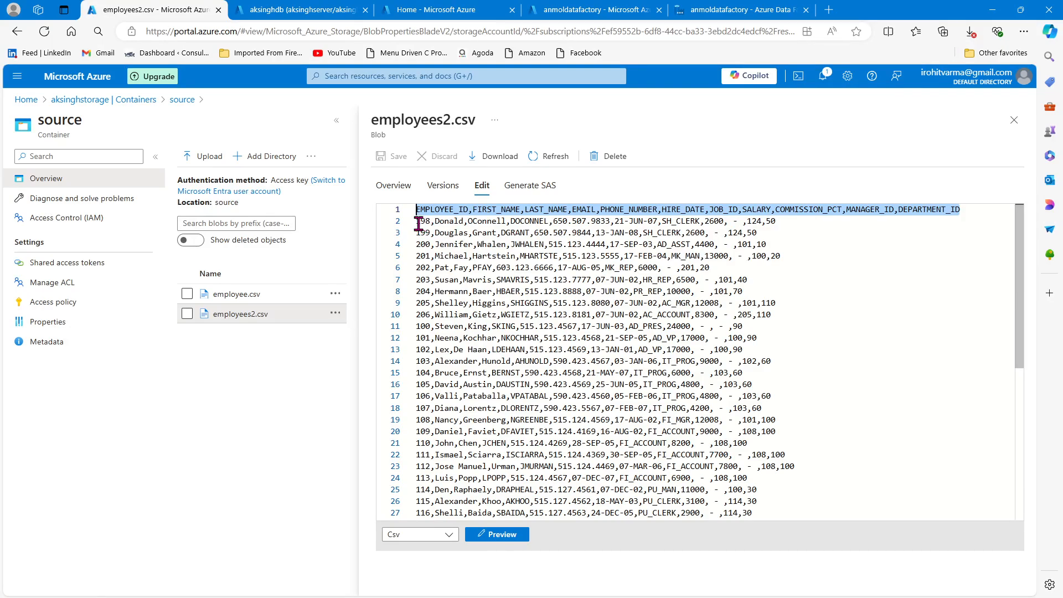
left_click_drag(416, 222, 430, 221)
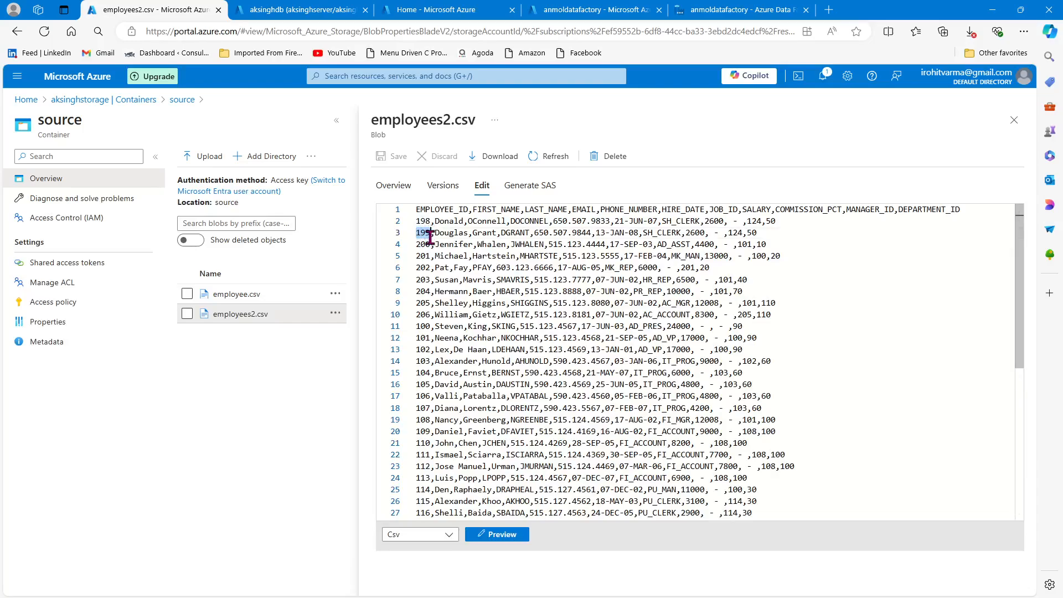
- Return to the dbo.emp2 query in the aksinghdb query editor and start editing its SELECT statement
left_click(344, 17)
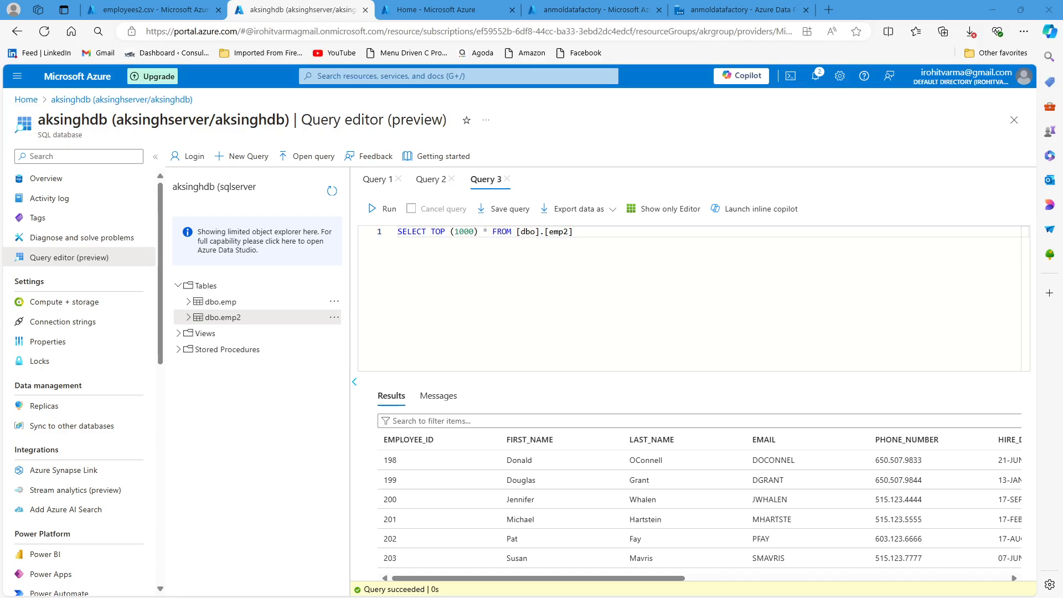
left_click(593, 231)
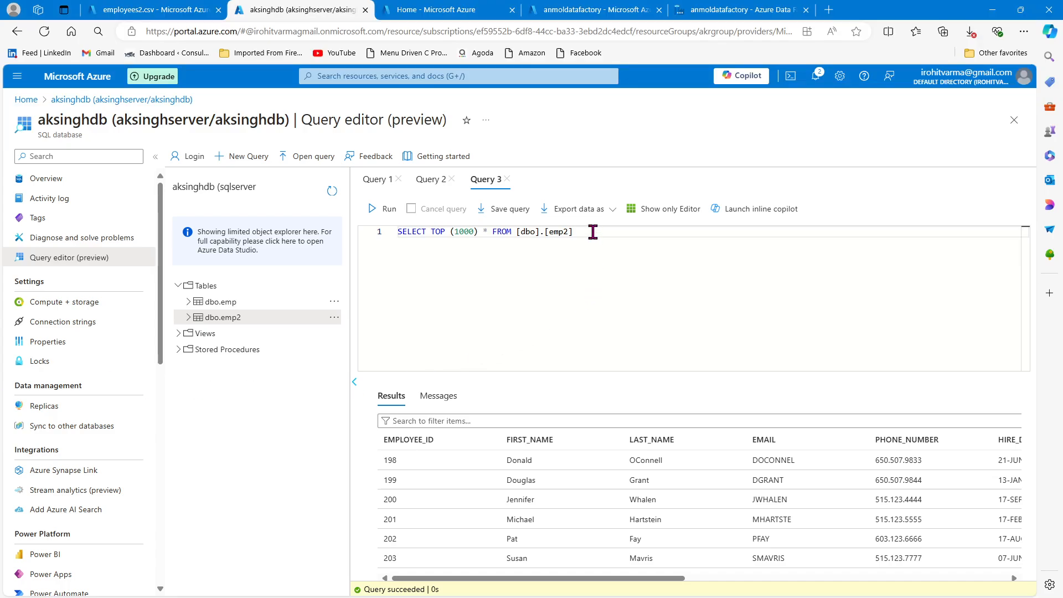